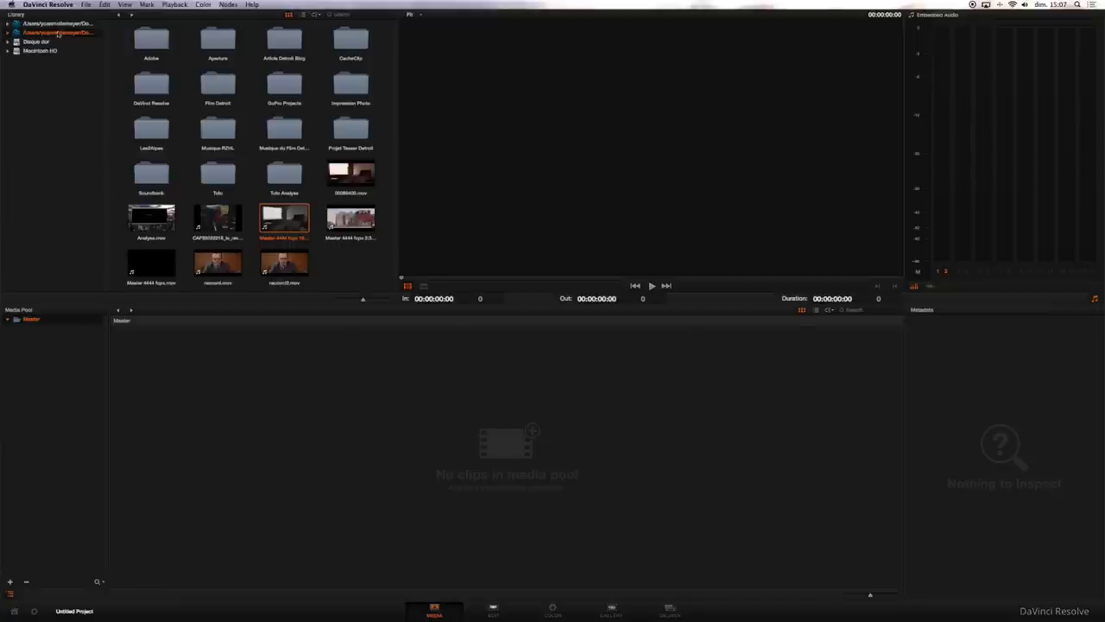
Step: Browse Macintosh HD > Users > home > Documents > Les2Alpes > Jour2 > 128GOPRO to view the GoPro clips
{"action": "left_click", "coordinate": [40, 51]}
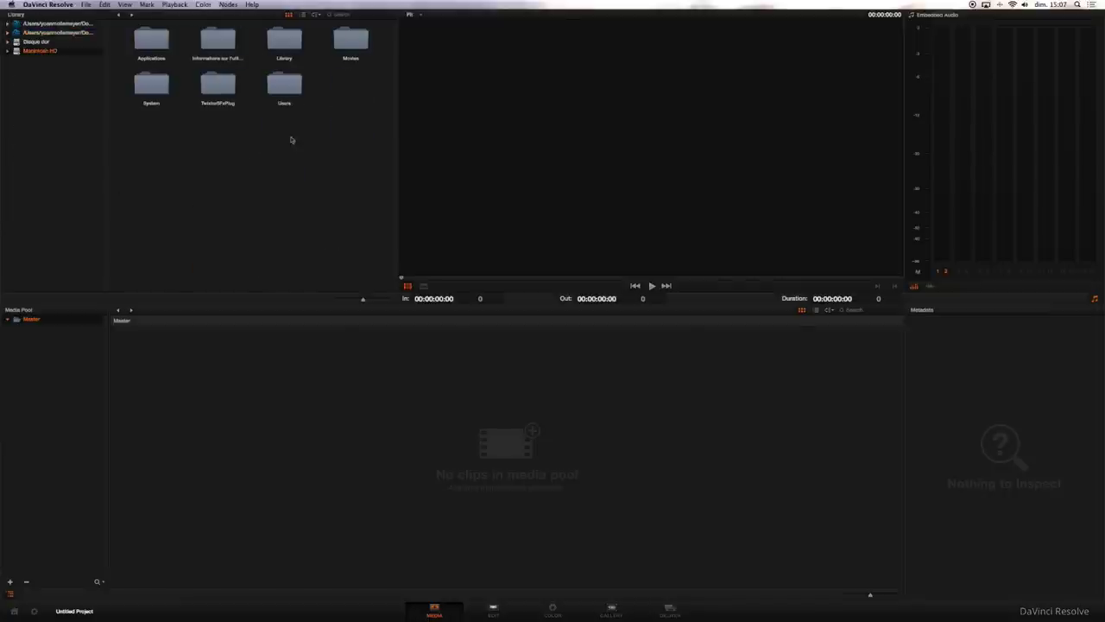
{"action": "double_click", "coordinate": [285, 90]}
{"action": "double_click", "coordinate": [284, 37]}
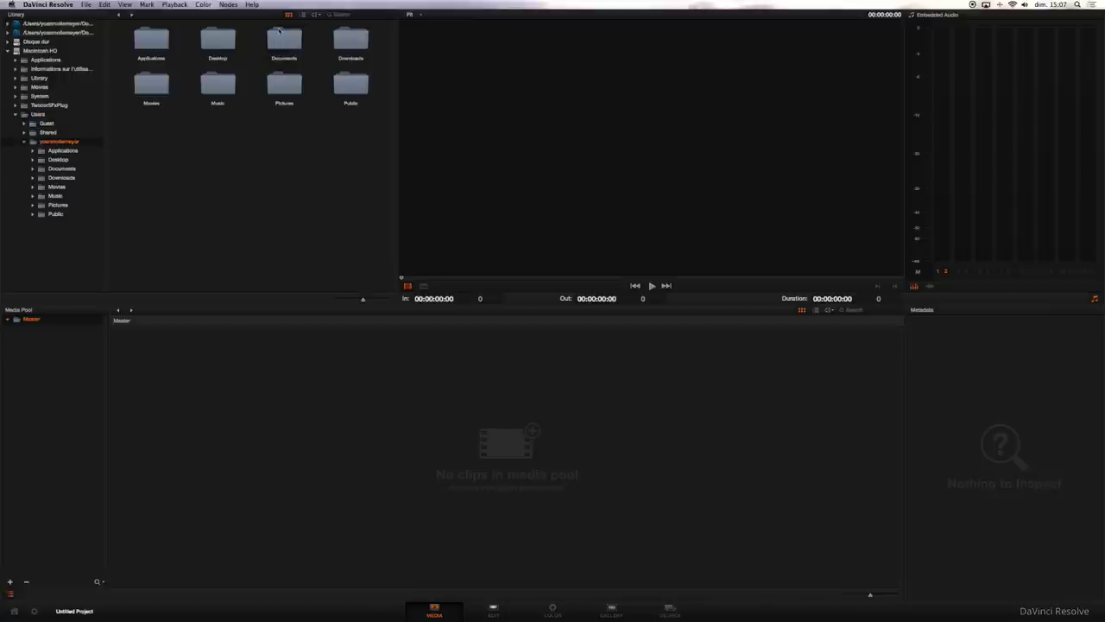
{"action": "double_click", "coordinate": [281, 35]}
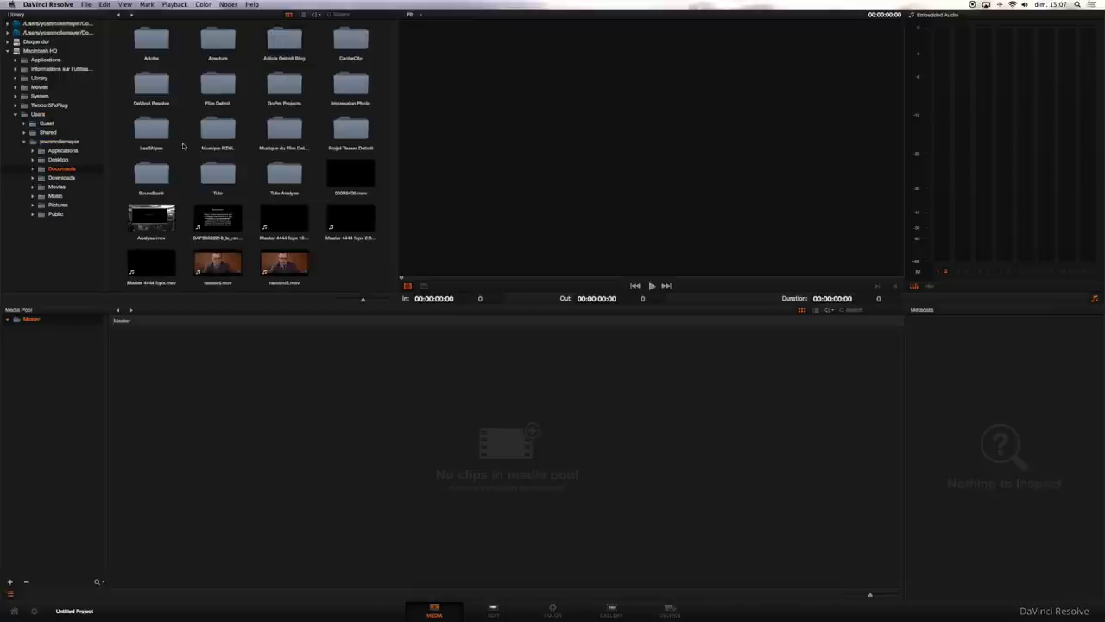
{"action": "left_click", "coordinate": [159, 131]}
{"action": "double_click", "coordinate": [159, 131]}
{"action": "double_click", "coordinate": [223, 39]}
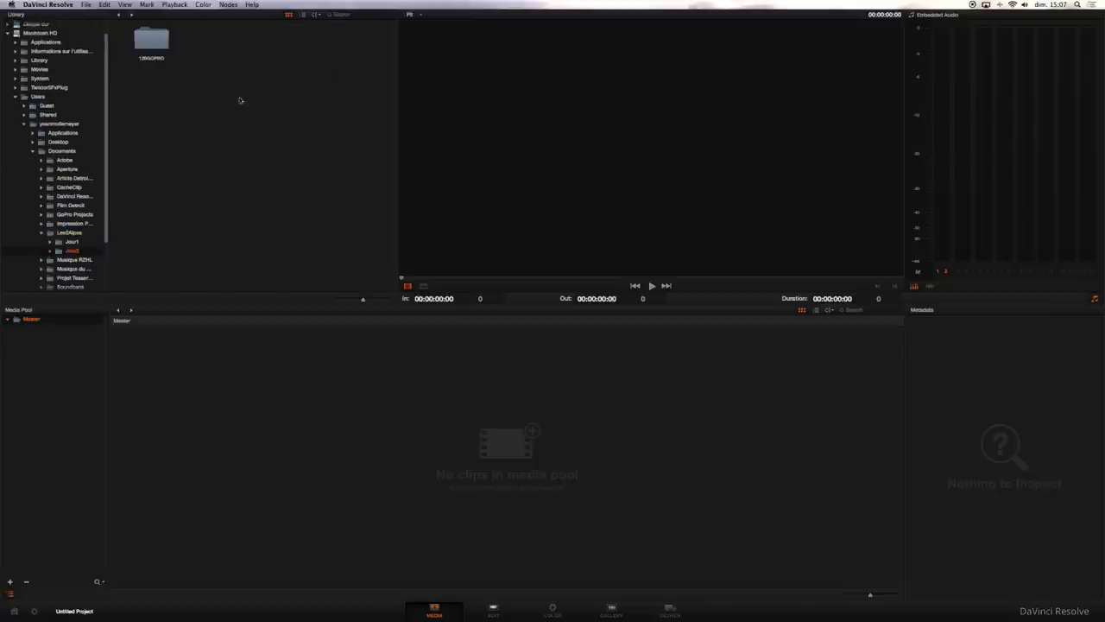
{"action": "left_click", "coordinate": [161, 43]}
{"action": "double_click", "coordinate": [161, 43]}
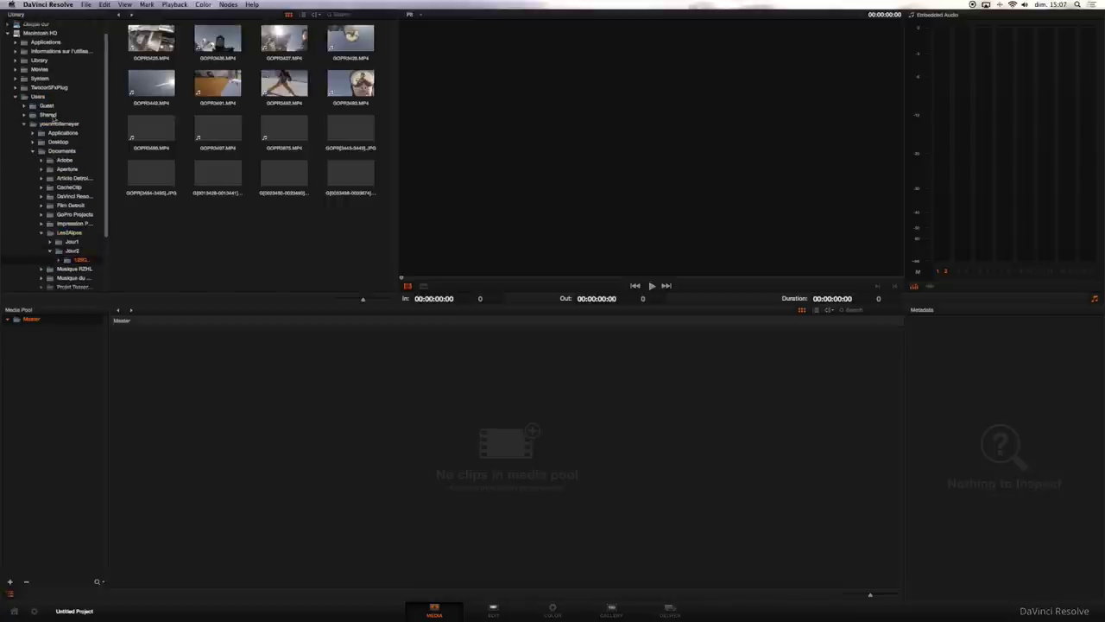
Step: Collapse the library tree back up and show the Documents path's folders and clips
{"action": "left_click", "coordinate": [38, 97]}
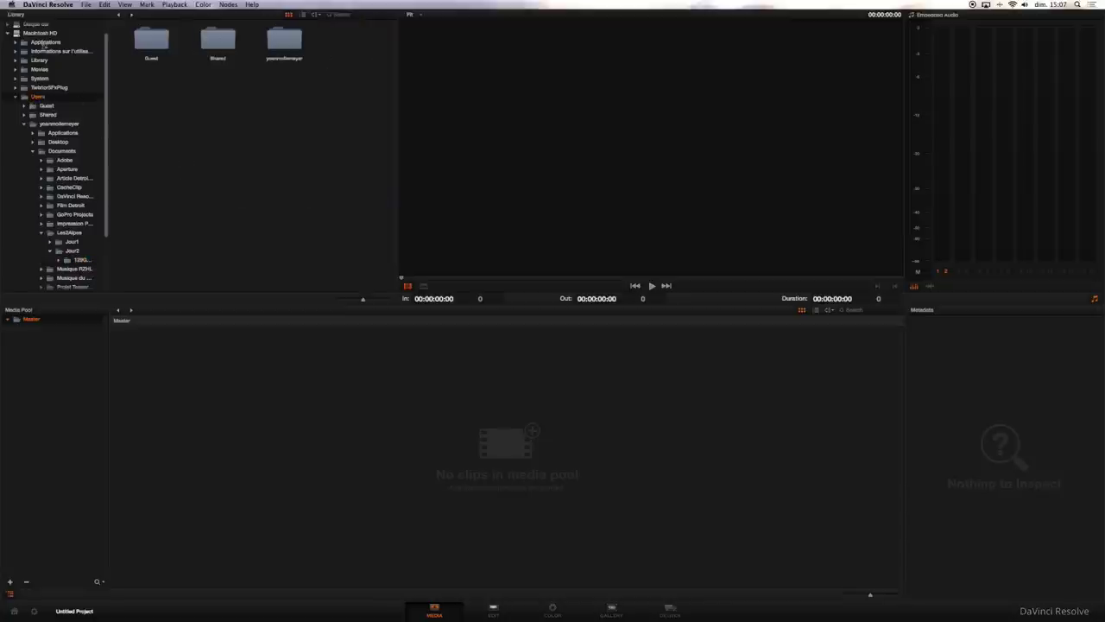
{"action": "left_click", "coordinate": [58, 151]}
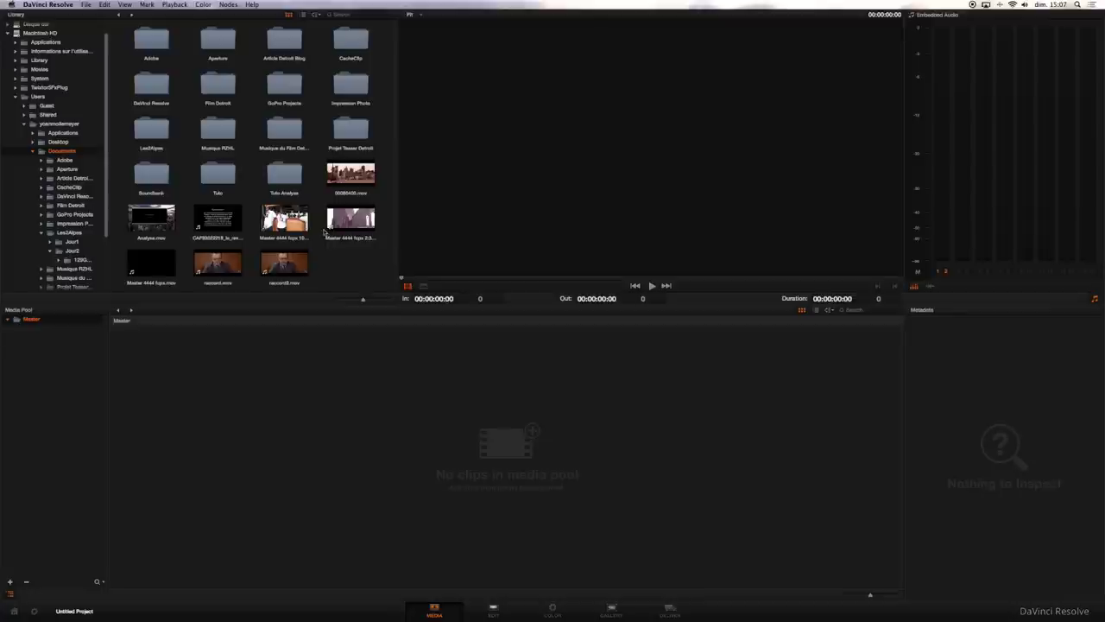
{"action": "left_click", "coordinate": [32, 151]}
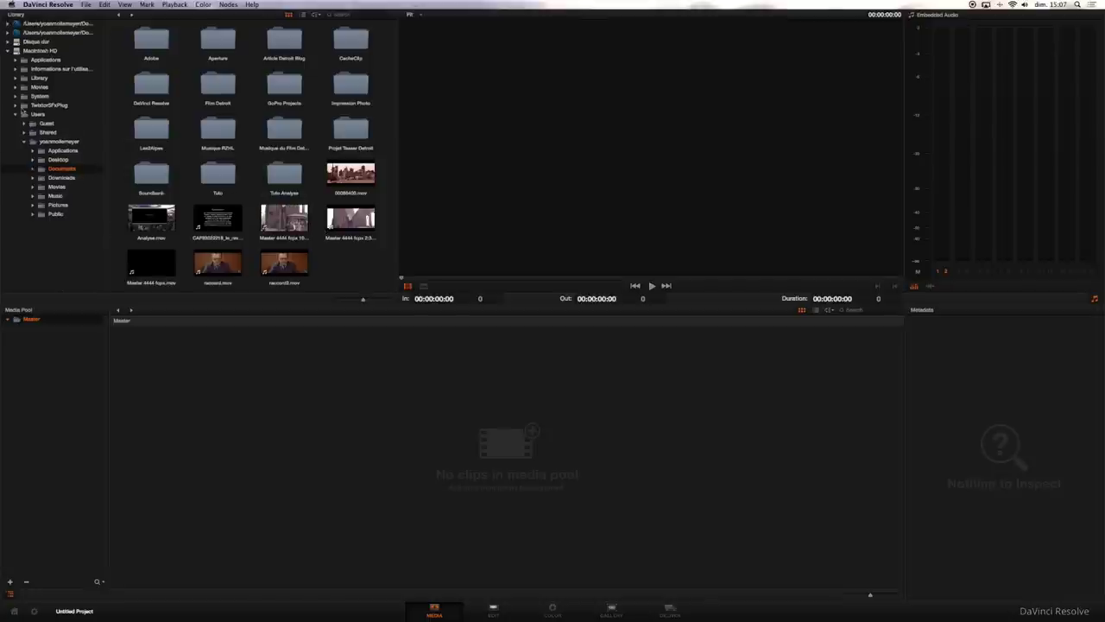
{"action": "left_click", "coordinate": [14, 114]}
{"action": "left_click", "coordinate": [16, 52]}
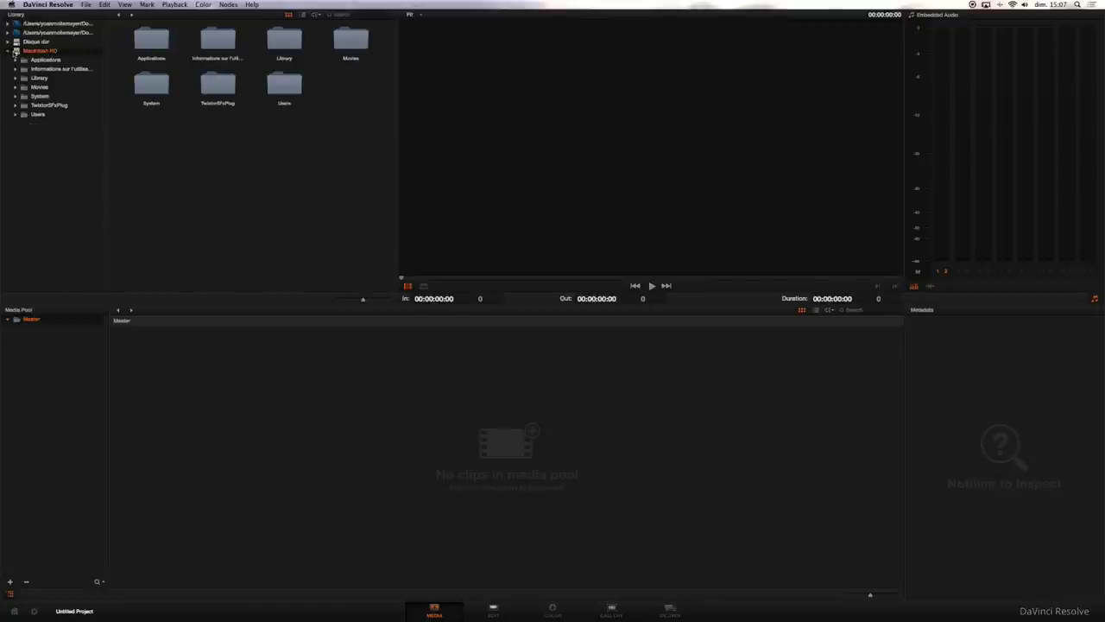
{"action": "left_click", "coordinate": [8, 52]}
{"action": "left_click", "coordinate": [43, 34]}
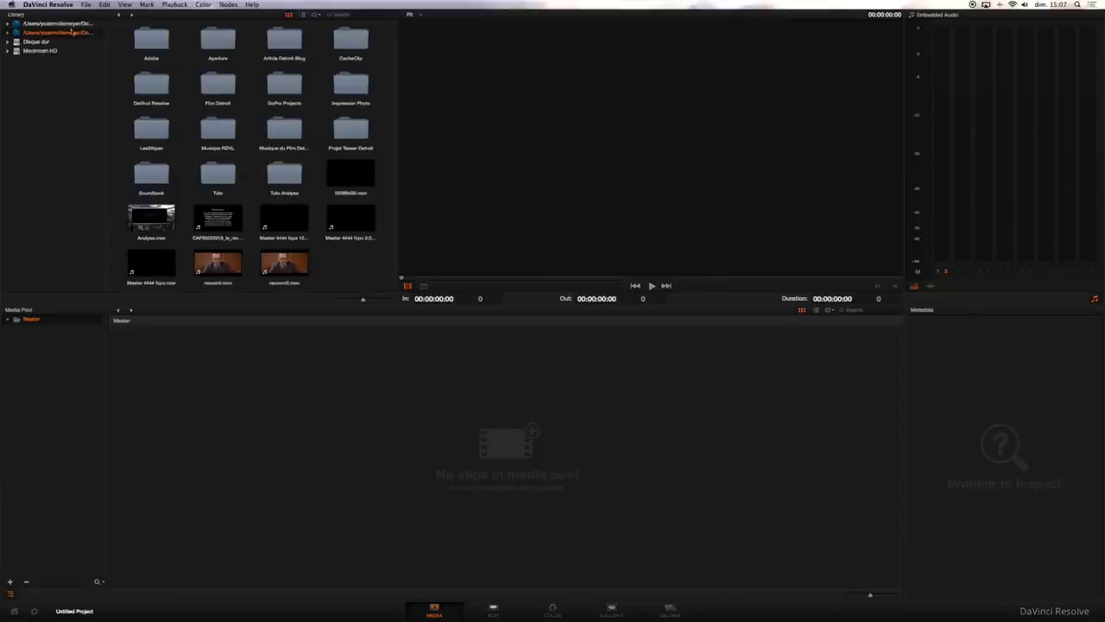
{"action": "left_click", "coordinate": [55, 5]}
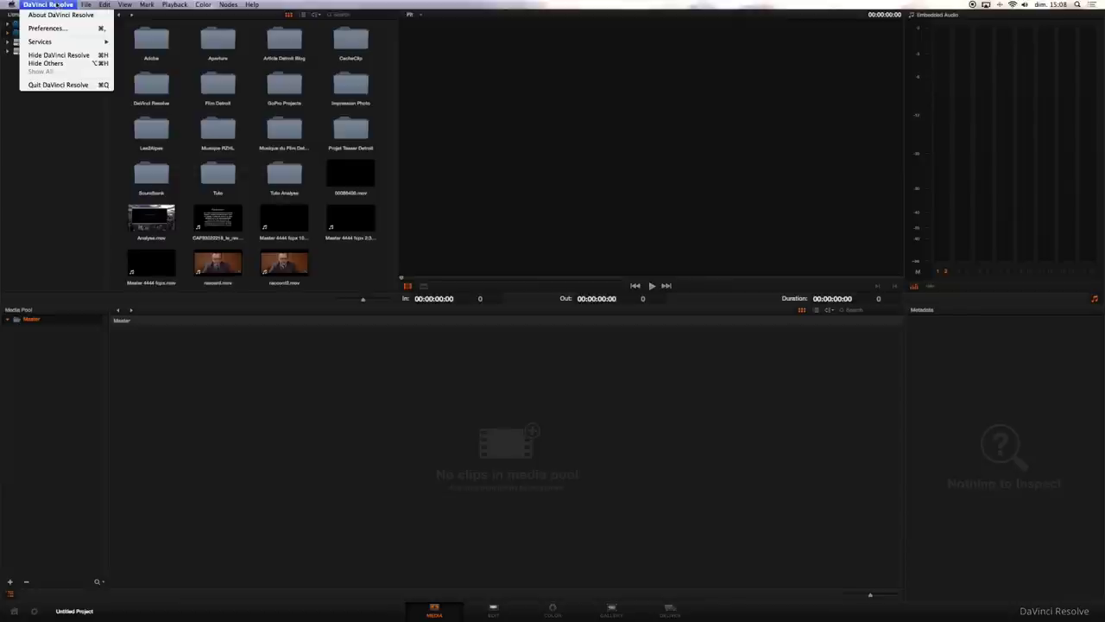
Step: In Preferences > Media Storage, add Documents/Les2Alpes as a new storage location, then close Preferences
{"action": "left_click", "coordinate": [48, 28]}
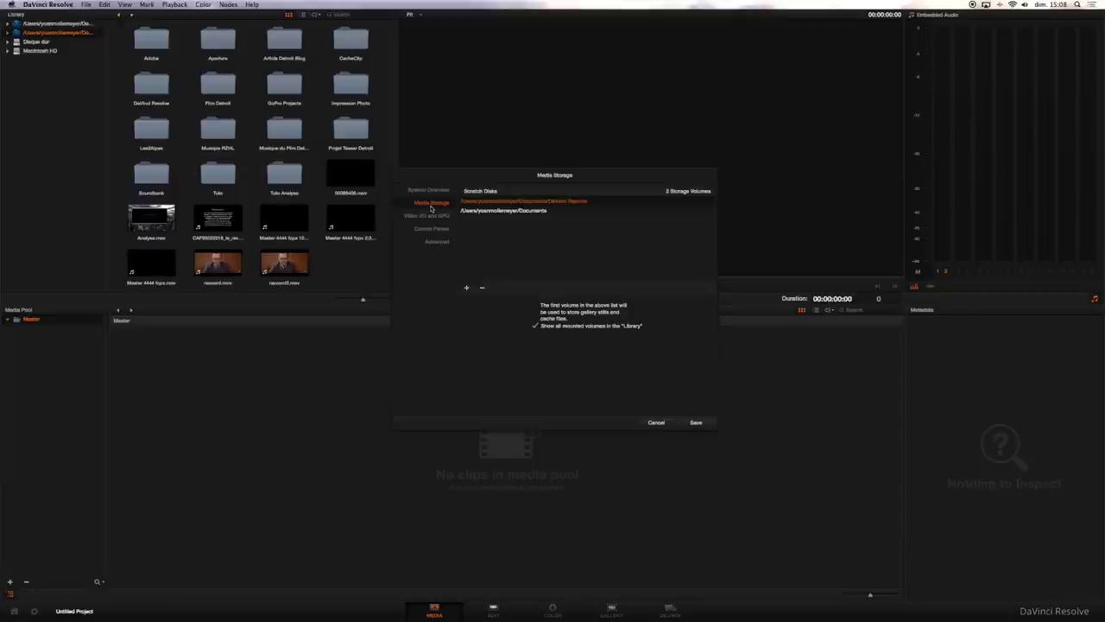
{"action": "left_click", "coordinate": [467, 287]}
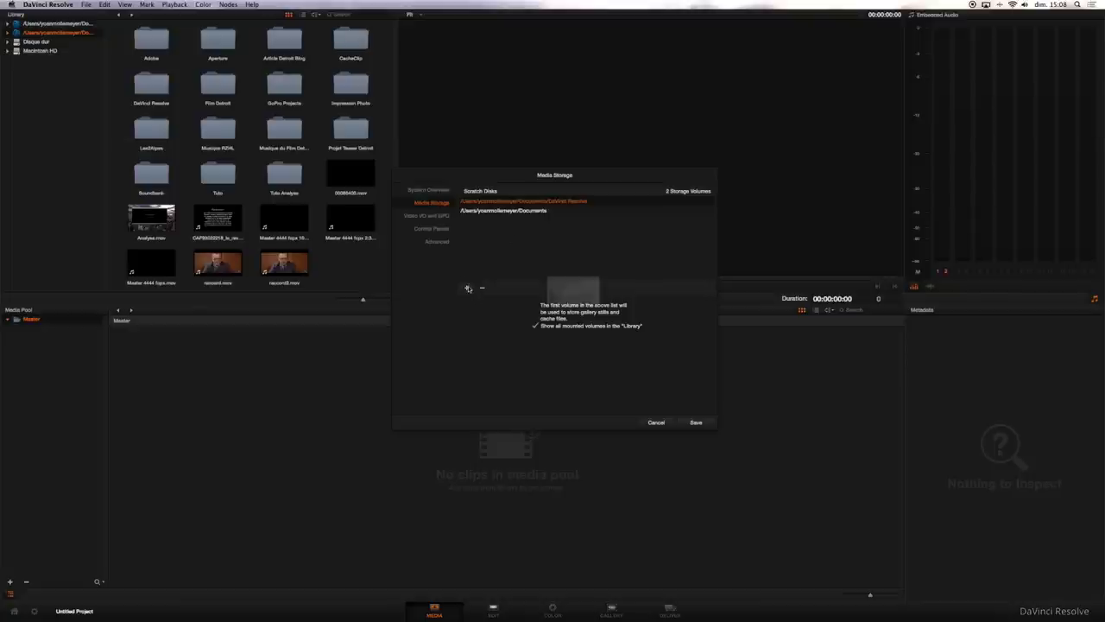
{"action": "left_click", "coordinate": [453, 269]}
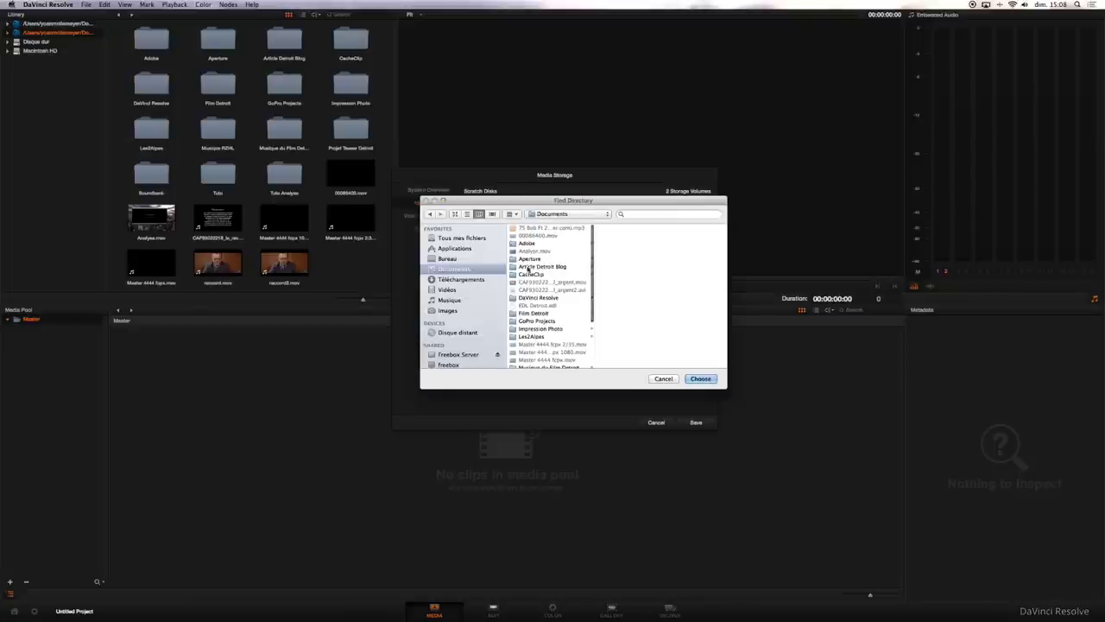
{"action": "left_click", "coordinate": [528, 335]}
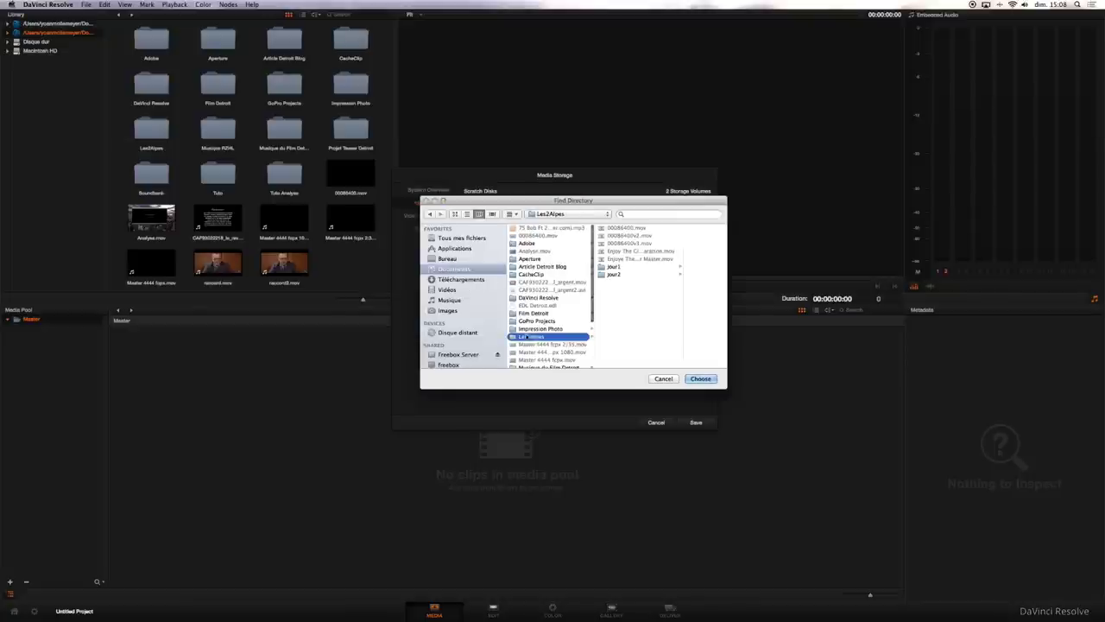
{"action": "left_click", "coordinate": [701, 379]}
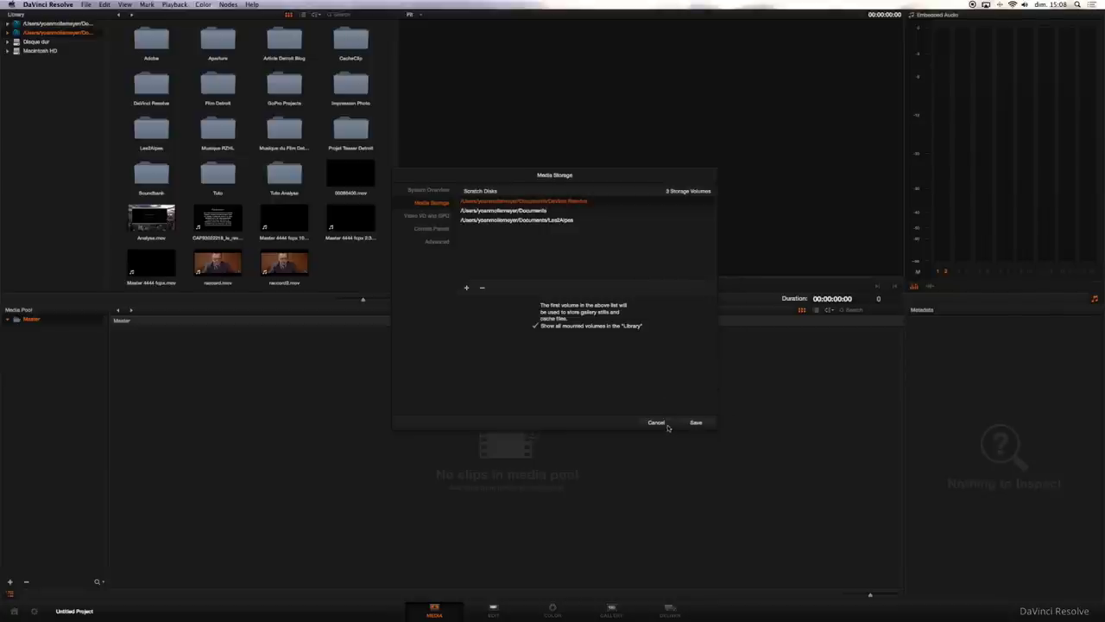
{"action": "left_click", "coordinate": [667, 427]}
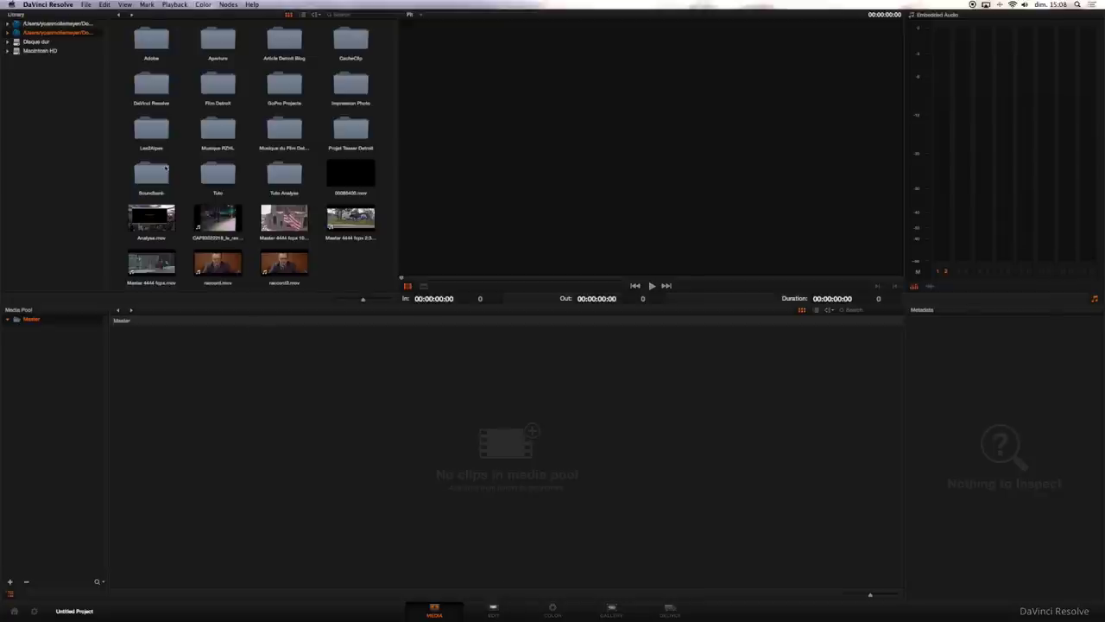
Step: Open Les2Alpes > Jour1 > Gopro2 1080 > 129GOPRO and drag GOPR4196 into the Media Pool
{"action": "double_click", "coordinate": [152, 134]}
{"action": "double_click", "coordinate": [151, 39]}
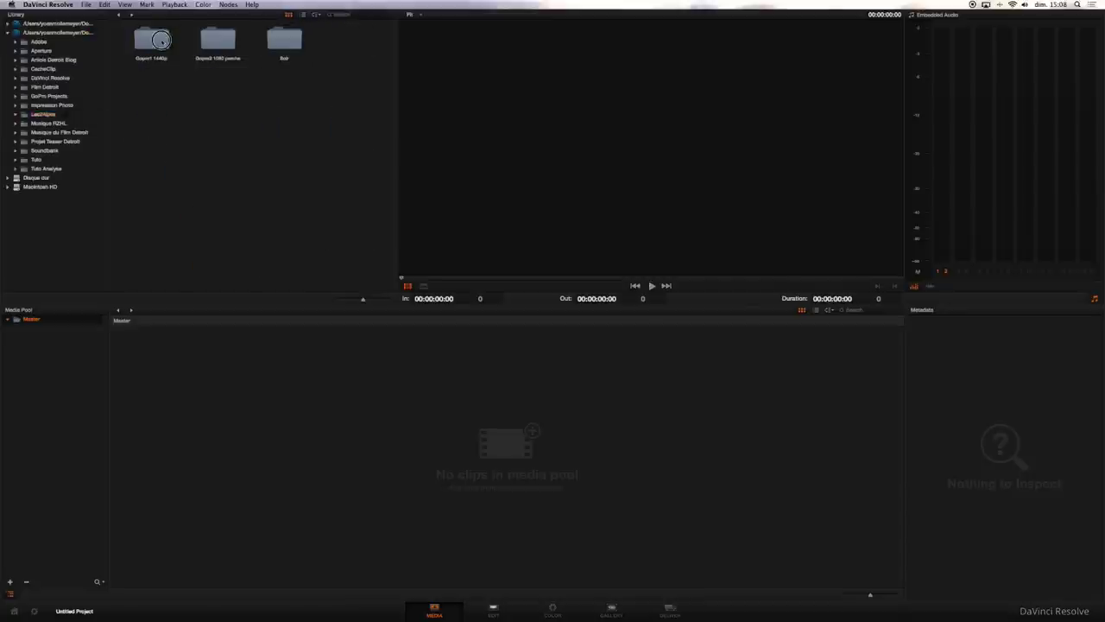
{"action": "double_click", "coordinate": [218, 47]}
{"action": "double_click", "coordinate": [151, 39]}
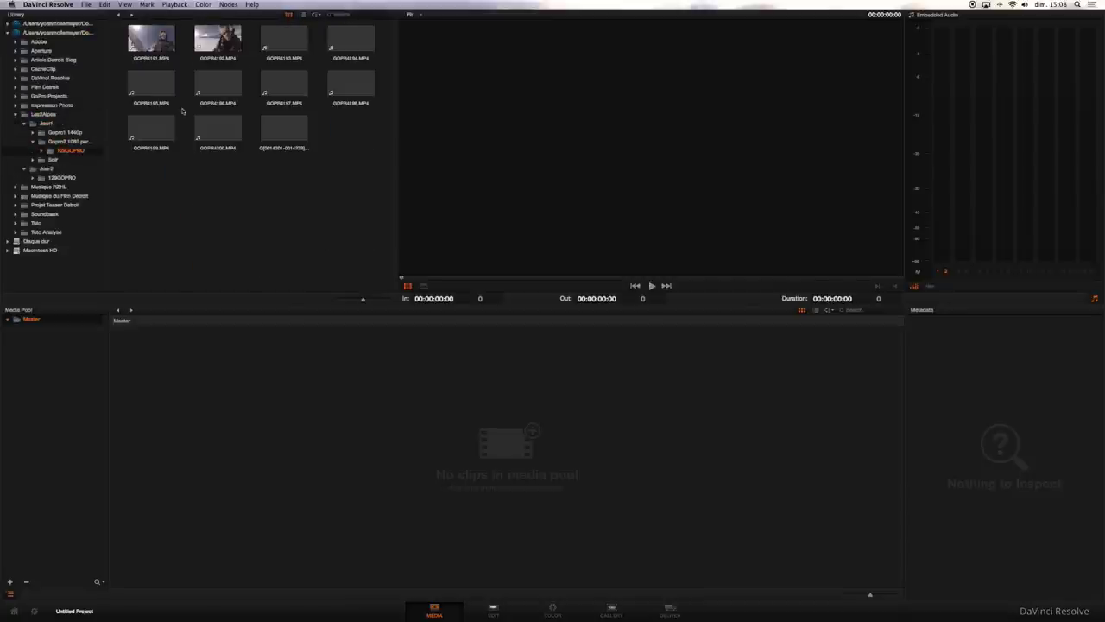
{"action": "left_click_drag", "start_coordinate": [217, 84], "coordinate": [233, 462]}
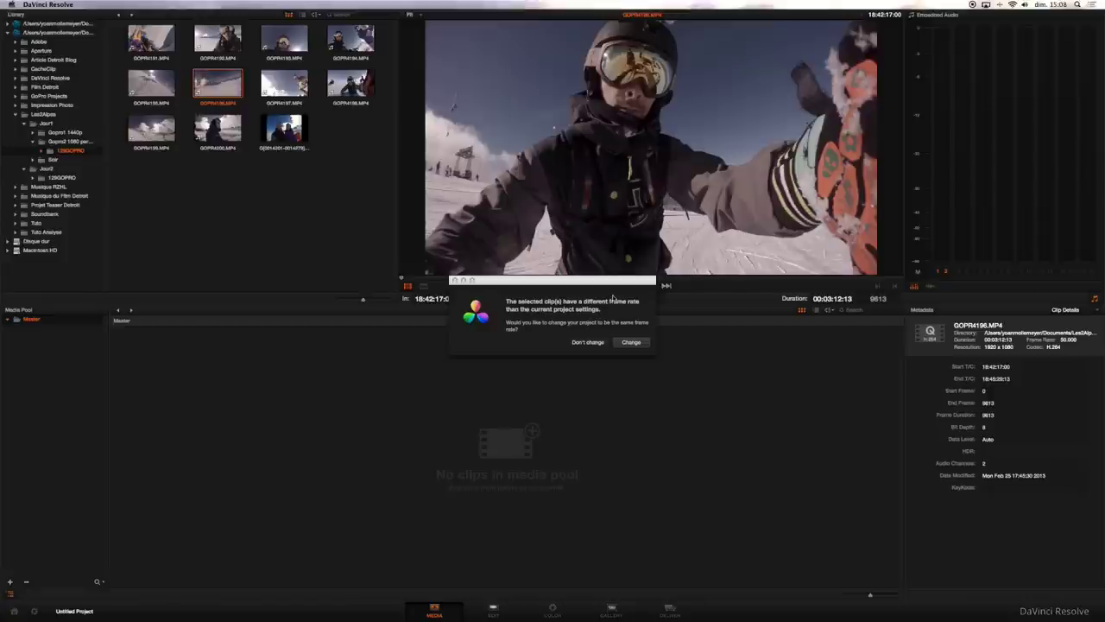
Step: Keep the project frame rate, then add GOPR4199, GOPR4200 and Jour2's GOPR3425 to the Media Pool
{"action": "left_click", "coordinate": [588, 342]}
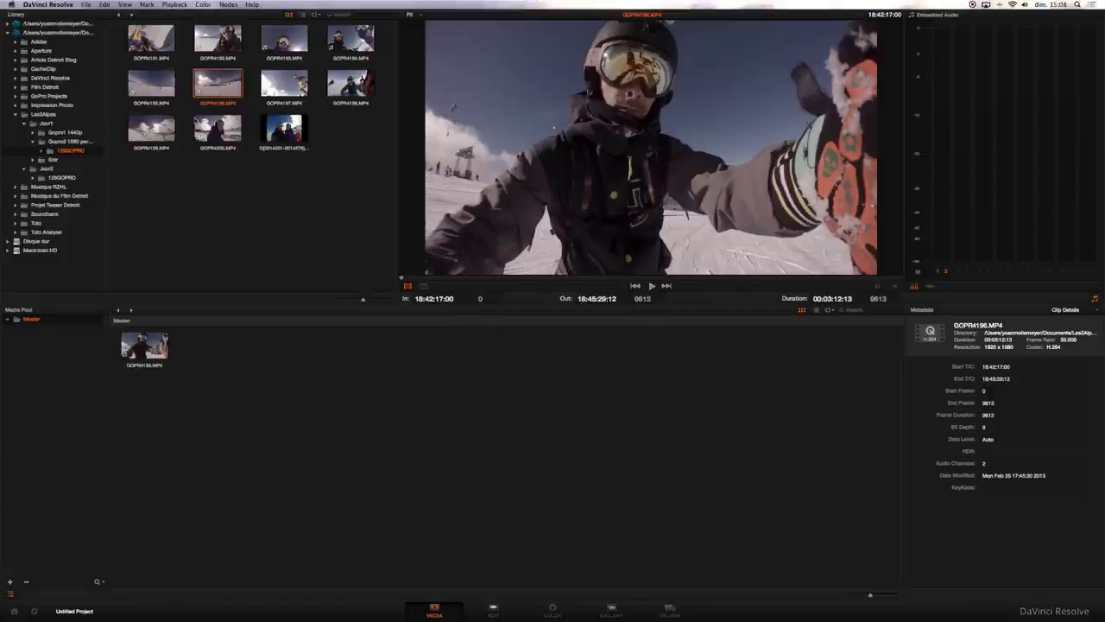
{"action": "left_click_drag", "start_coordinate": [147, 130], "coordinate": [231, 384]}
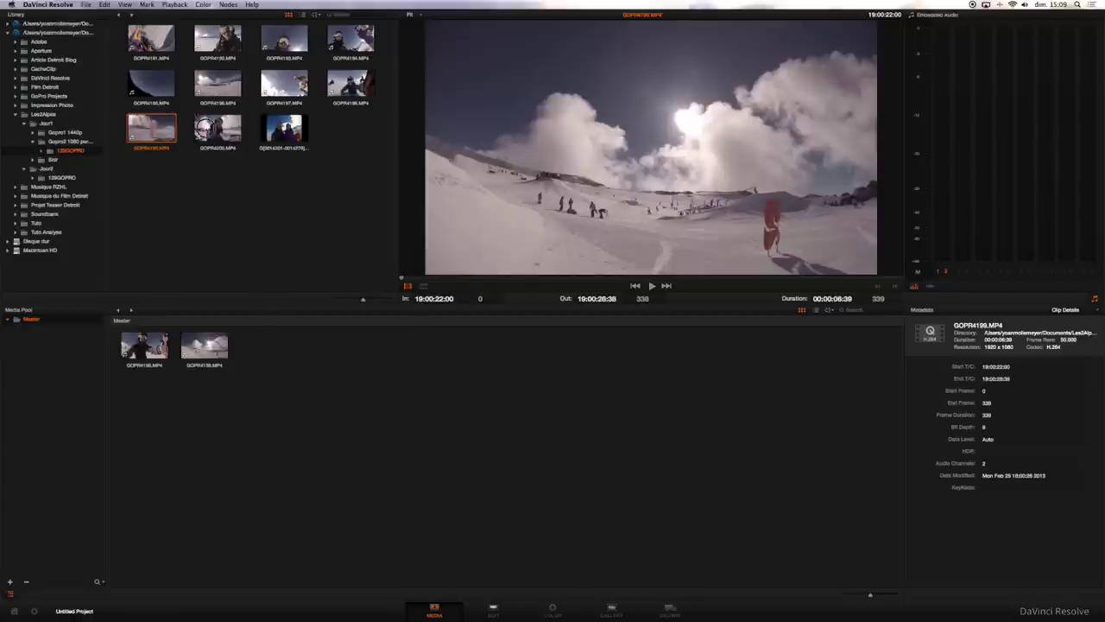
{"action": "left_click_drag", "start_coordinate": [216, 130], "coordinate": [276, 371]}
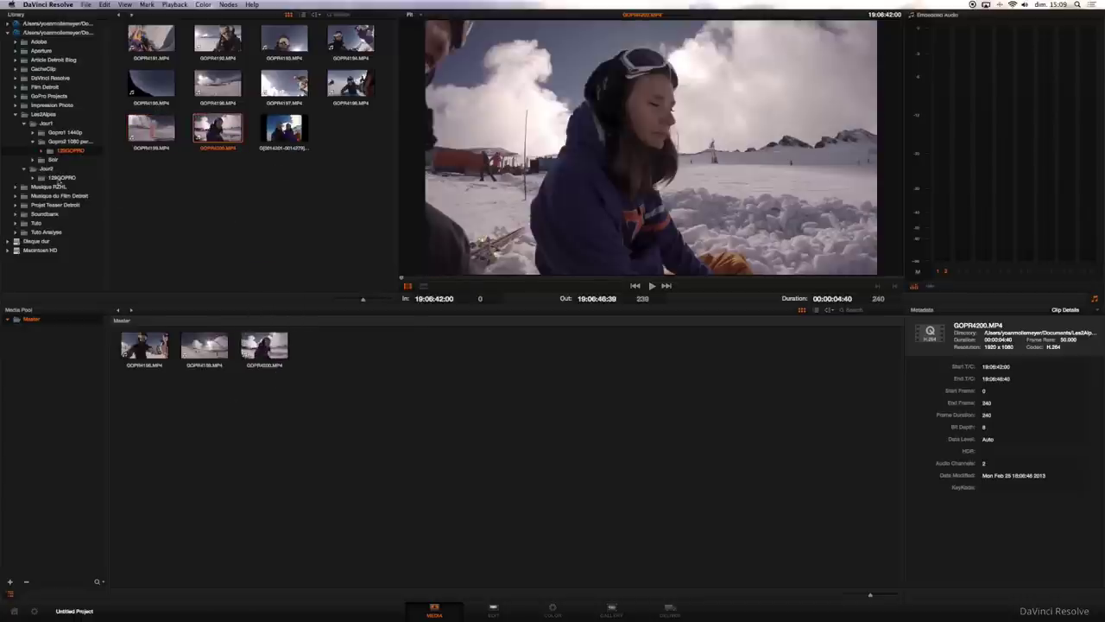
{"action": "left_click", "coordinate": [62, 177]}
{"action": "left_click_drag", "start_coordinate": [151, 39], "coordinate": [374, 387]}
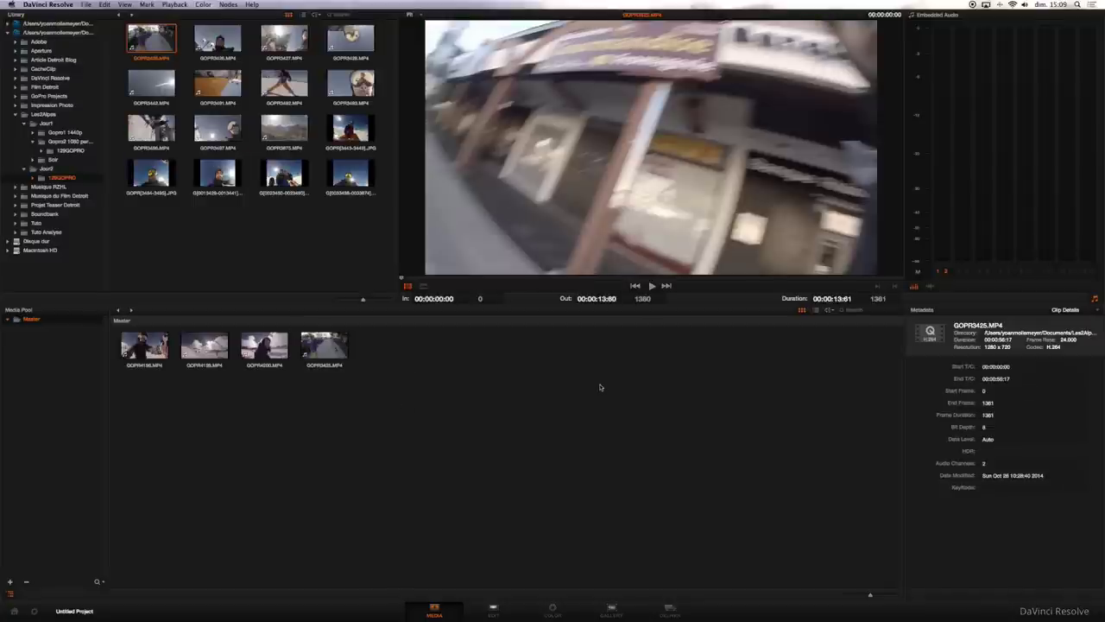
{"action": "left_click", "coordinate": [488, 612]}
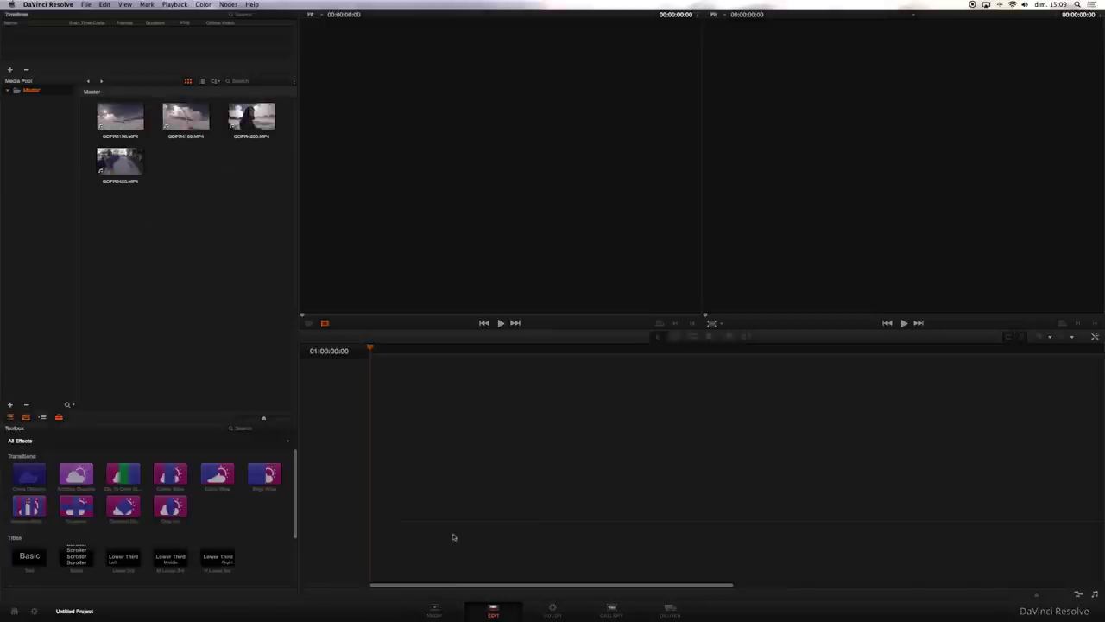
{"action": "left_click", "coordinate": [437, 613]}
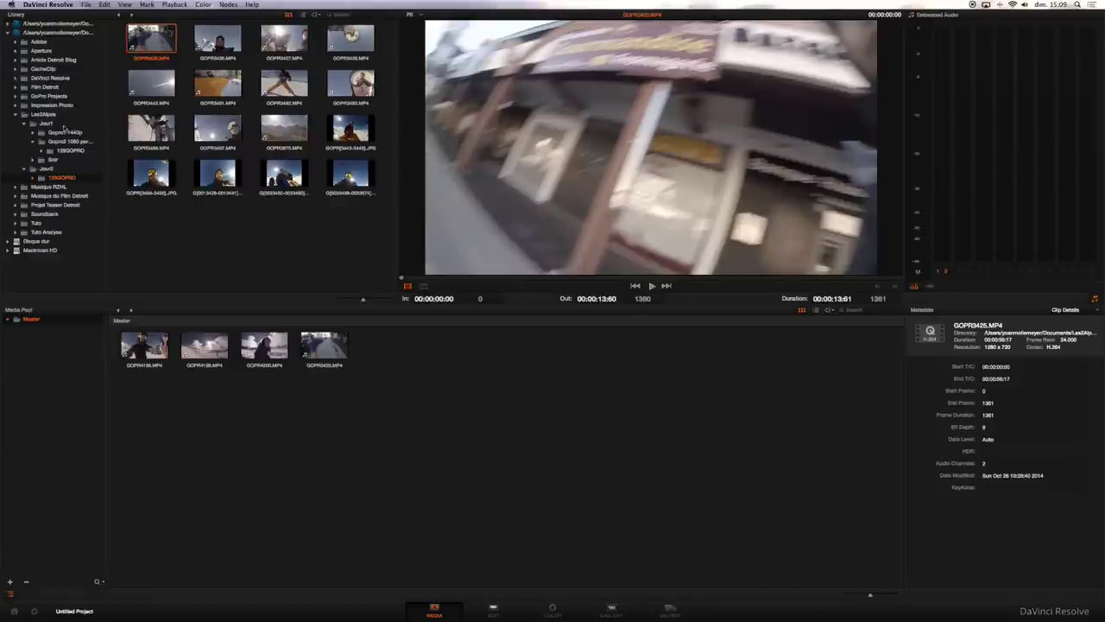
Step: Collapse the Les2Alpes tree and show the Documents storage location's top-level listing
{"action": "left_click", "coordinate": [16, 115]}
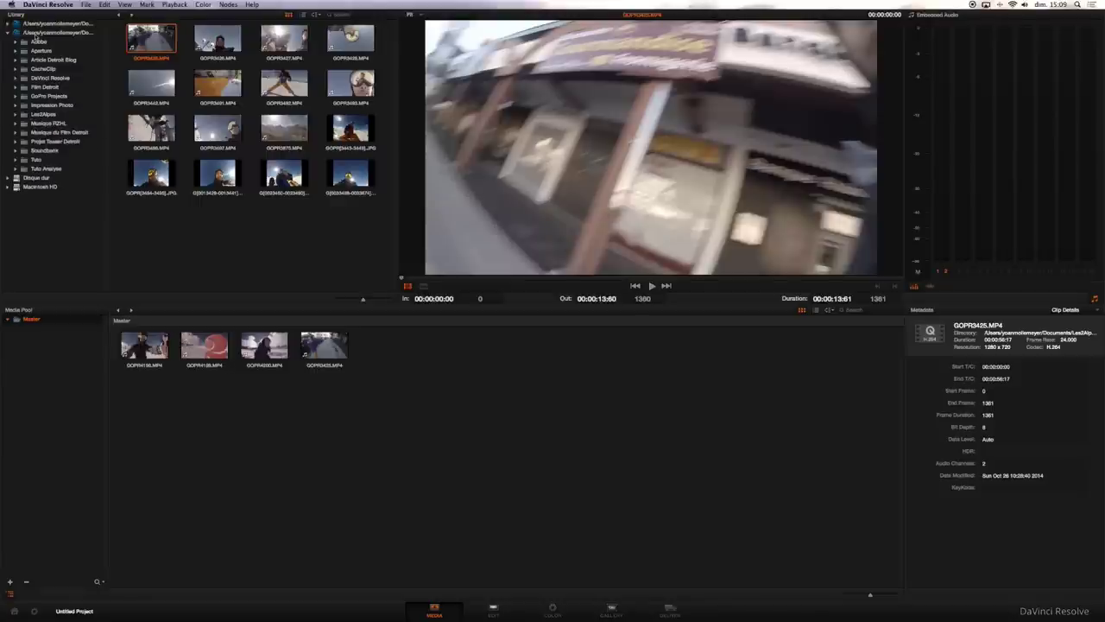
{"action": "left_click", "coordinate": [34, 33]}
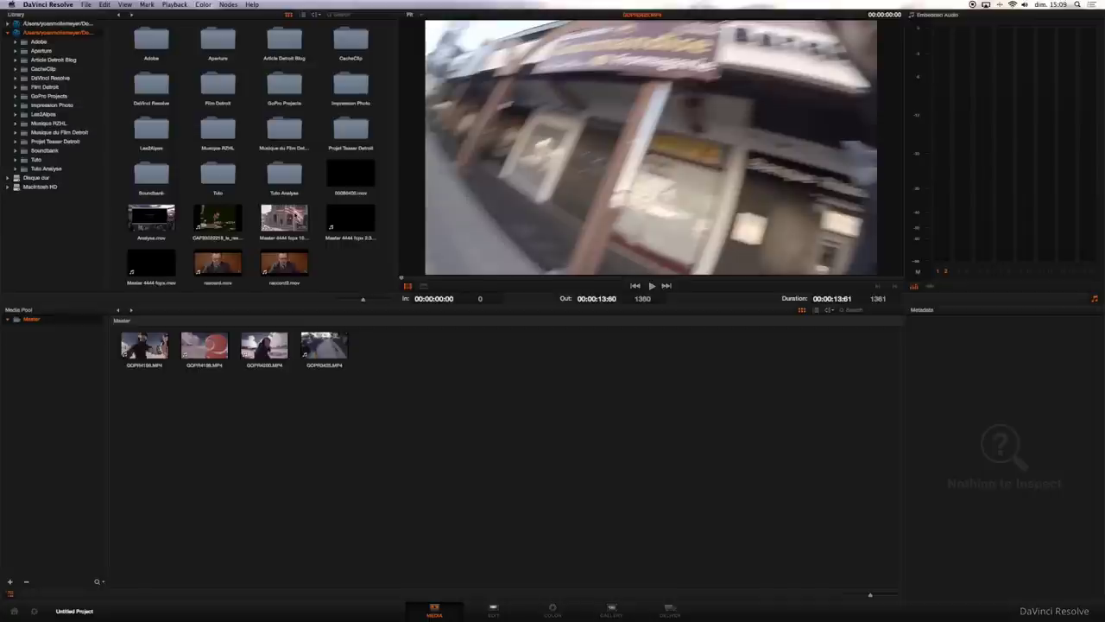
Step: Select the four GoPro clips in the Media Pool and remove them
{"action": "left_click_drag", "start_coordinate": [381, 426], "coordinate": [114, 338]}
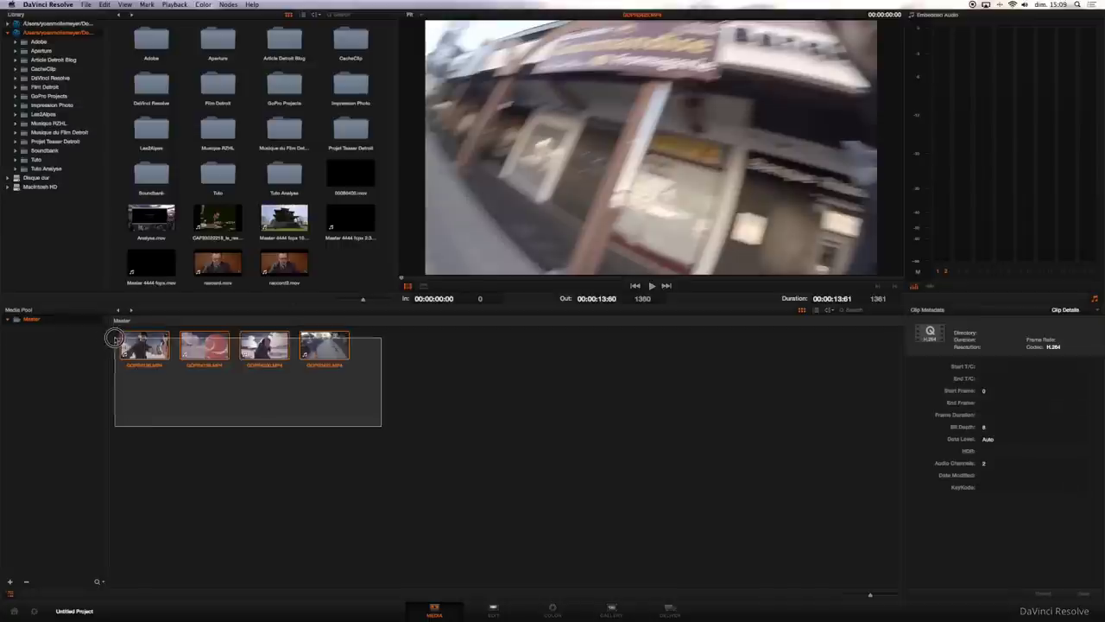
{"action": "key", "text": "Delete"}
{"action": "left_click", "coordinate": [628, 340]}
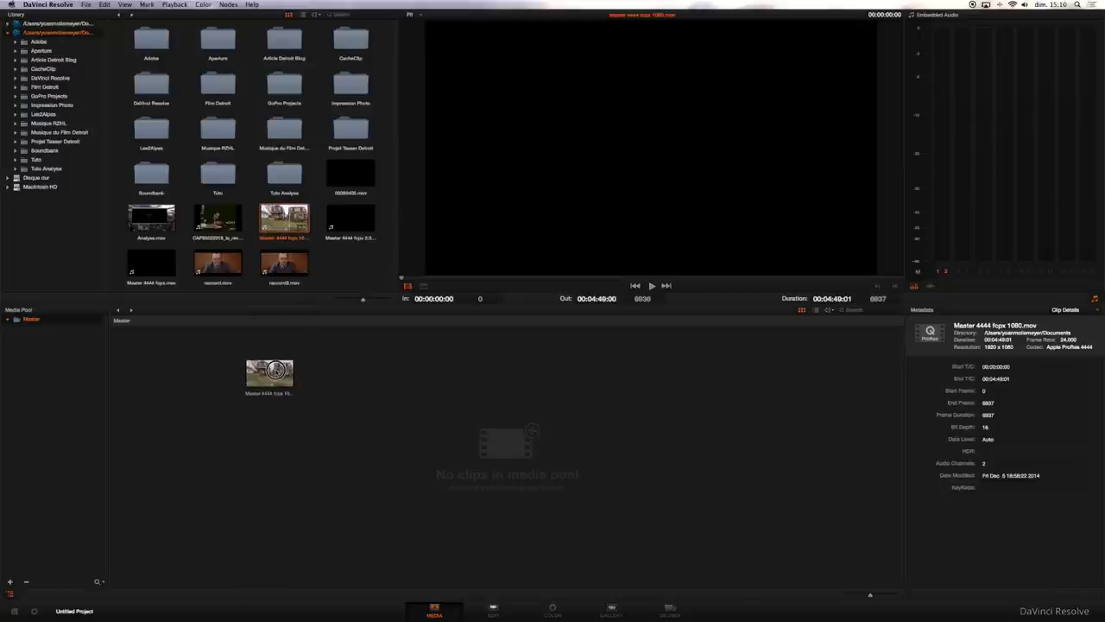
Step: Add the Master 4444 fcpx 1080 clip to the Media Pool, then remove it again
{"action": "left_click_drag", "start_coordinate": [291, 213], "coordinate": [267, 374]}
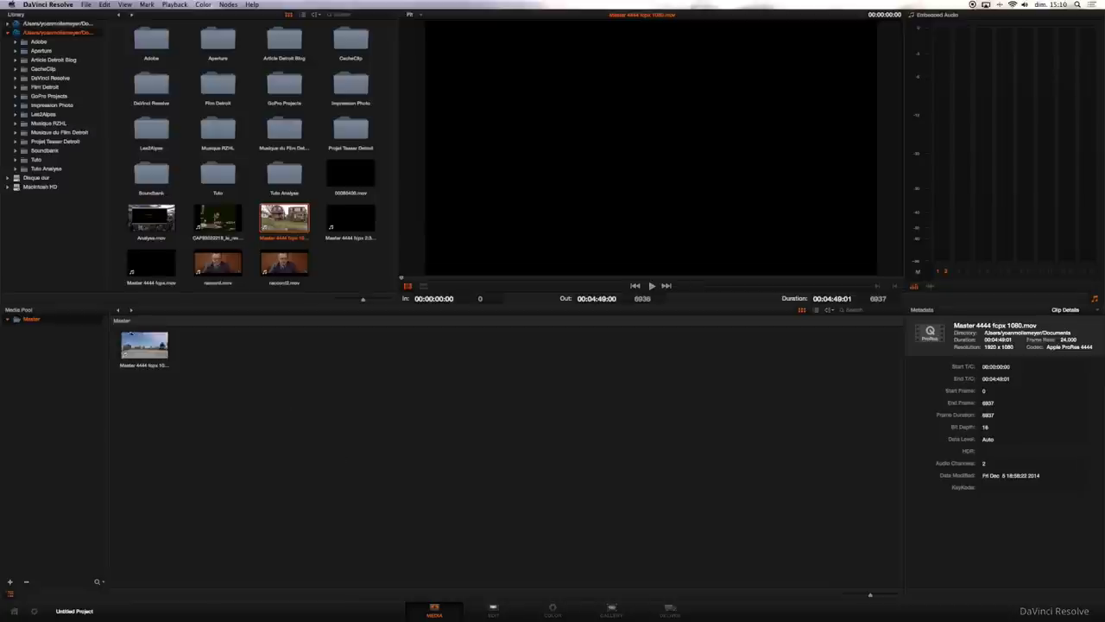
{"action": "left_click", "coordinate": [145, 345]}
{"action": "key", "text": "BackSpace"}
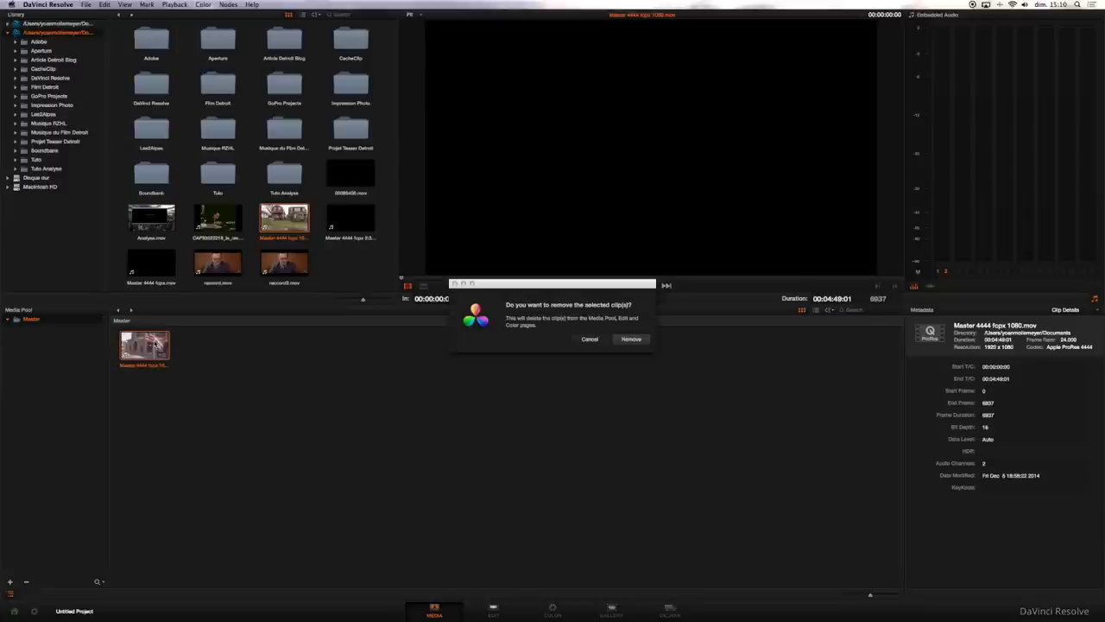
{"action": "left_click", "coordinate": [631, 339]}
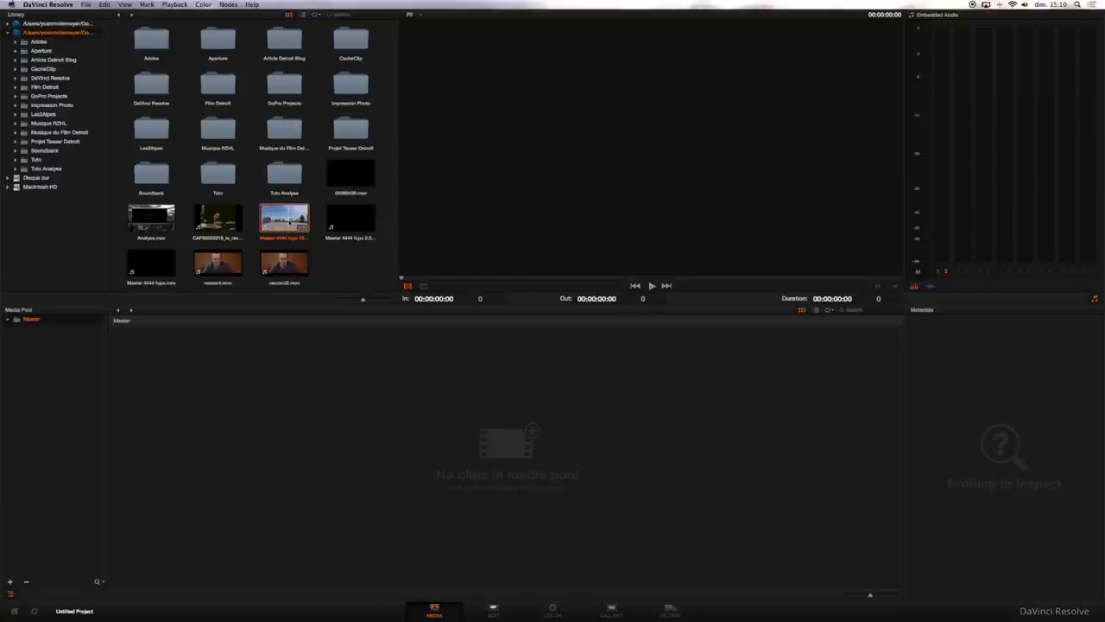
Step: Run Scene Cut Detection on the Master 4444 fcpx 1080 library clip and start the analysis
{"action": "right_click", "coordinate": [290, 223]}
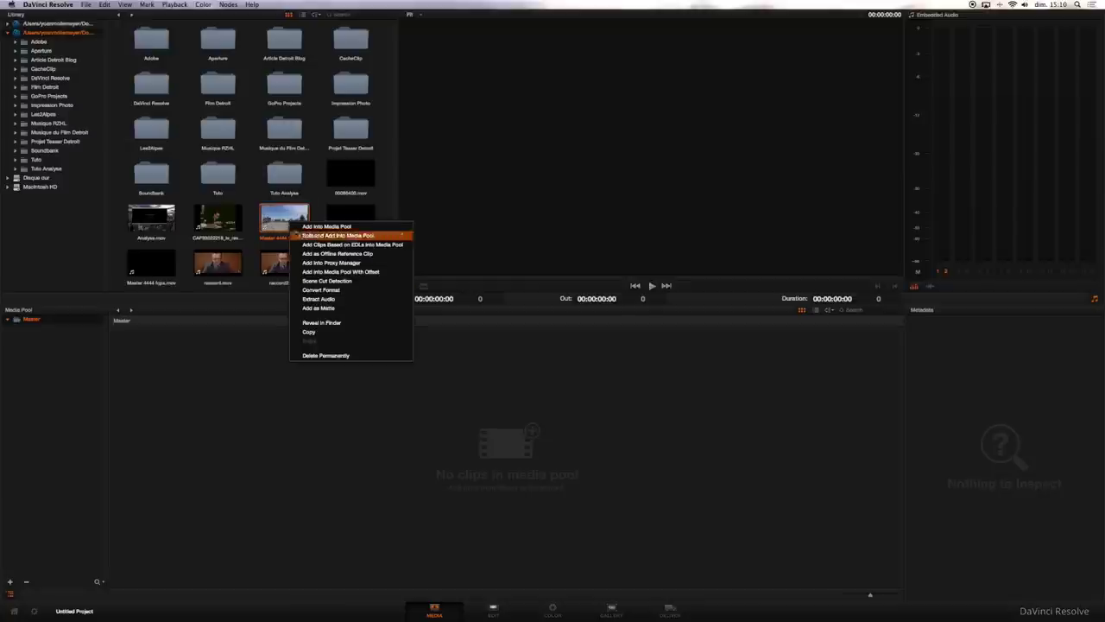
{"action": "left_click", "coordinate": [309, 281]}
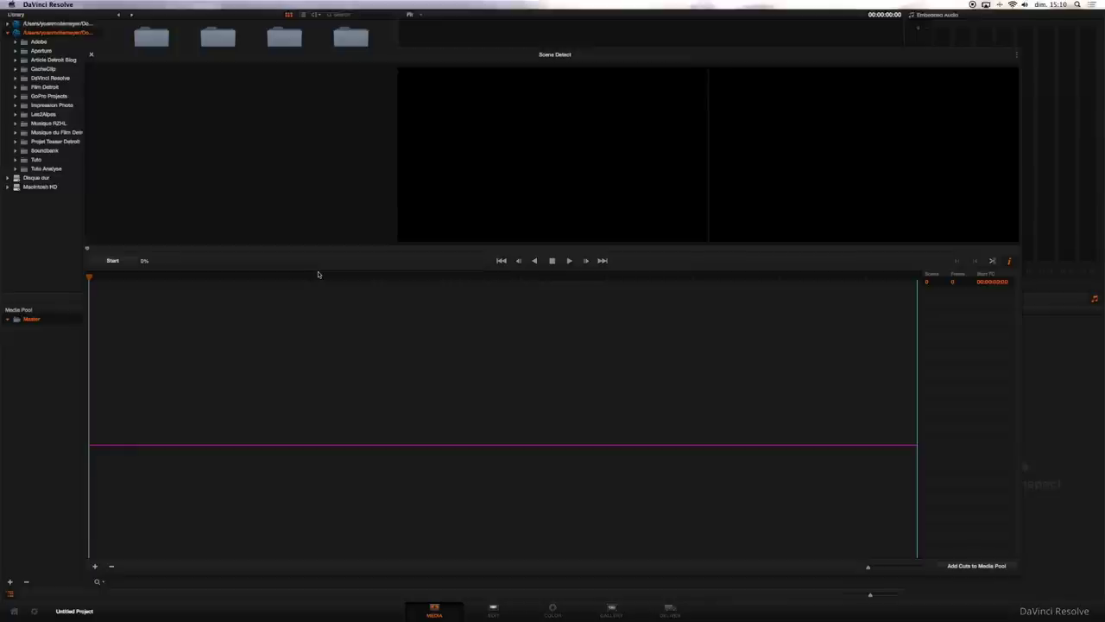
{"action": "left_click", "coordinate": [117, 260]}
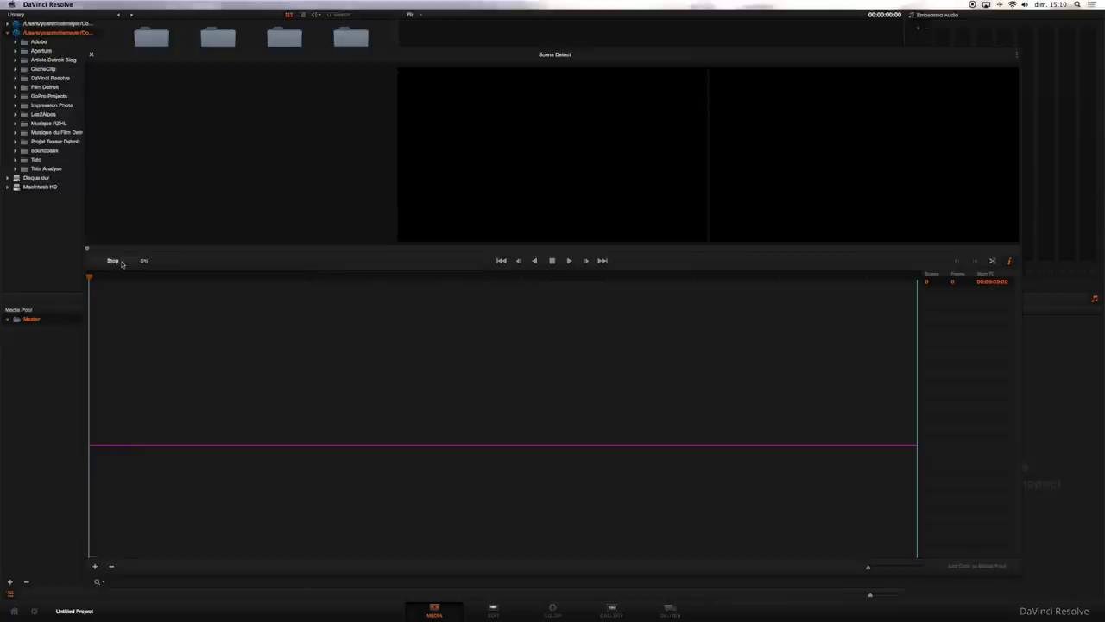
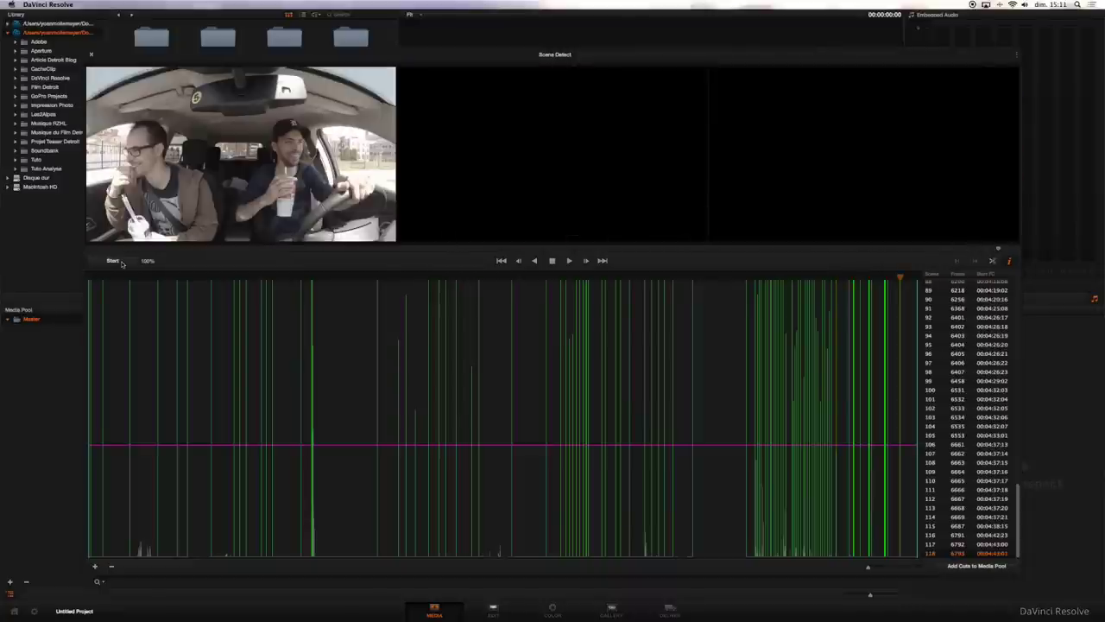
Step: Scroll the scene cut list to the top and select scene 0 at frame 0
{"action": "scroll", "coordinate": [967, 358], "scroll_direction": "up", "scroll_amount": 10}
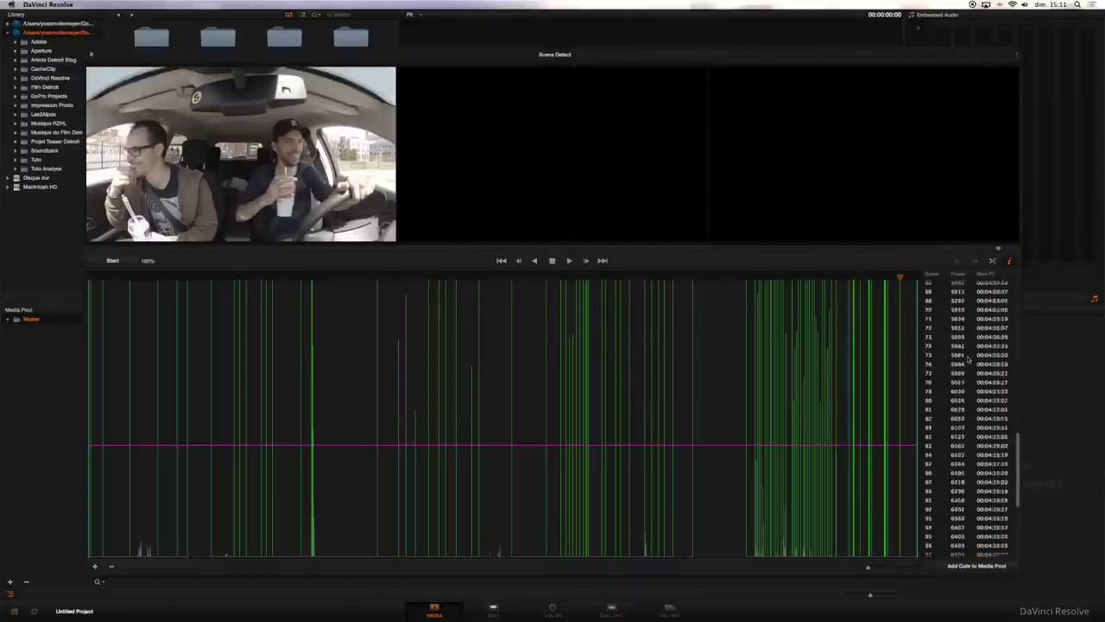
{"action": "scroll", "coordinate": [967, 358], "scroll_direction": "up", "scroll_amount": 4}
{"action": "scroll", "coordinate": [967, 359], "scroll_direction": "up", "scroll_amount": 3}
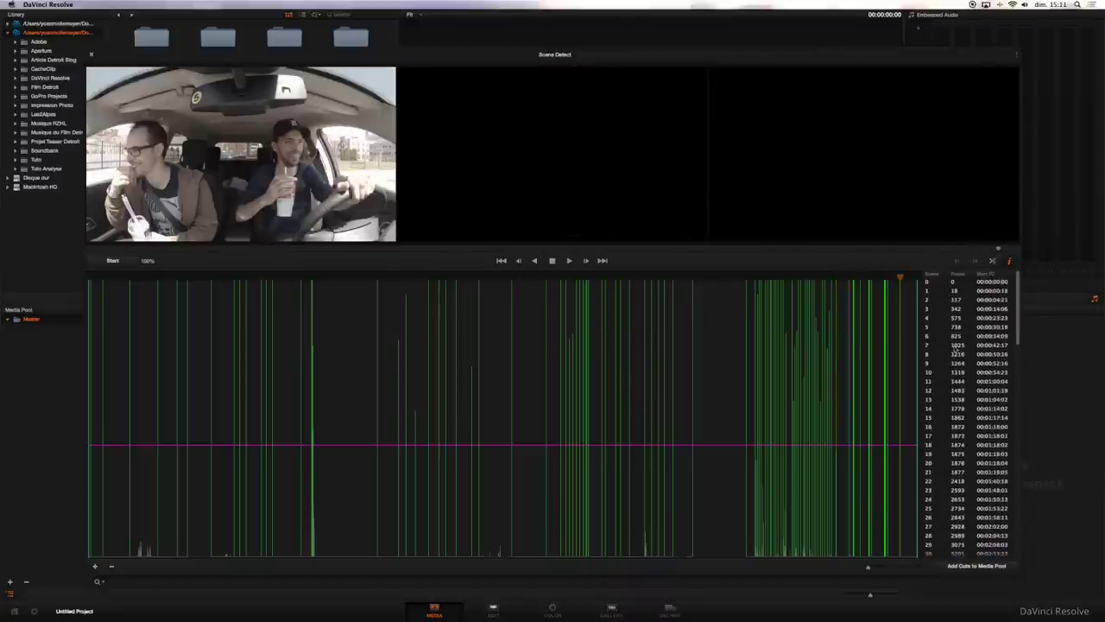
{"action": "left_click", "coordinate": [953, 283]}
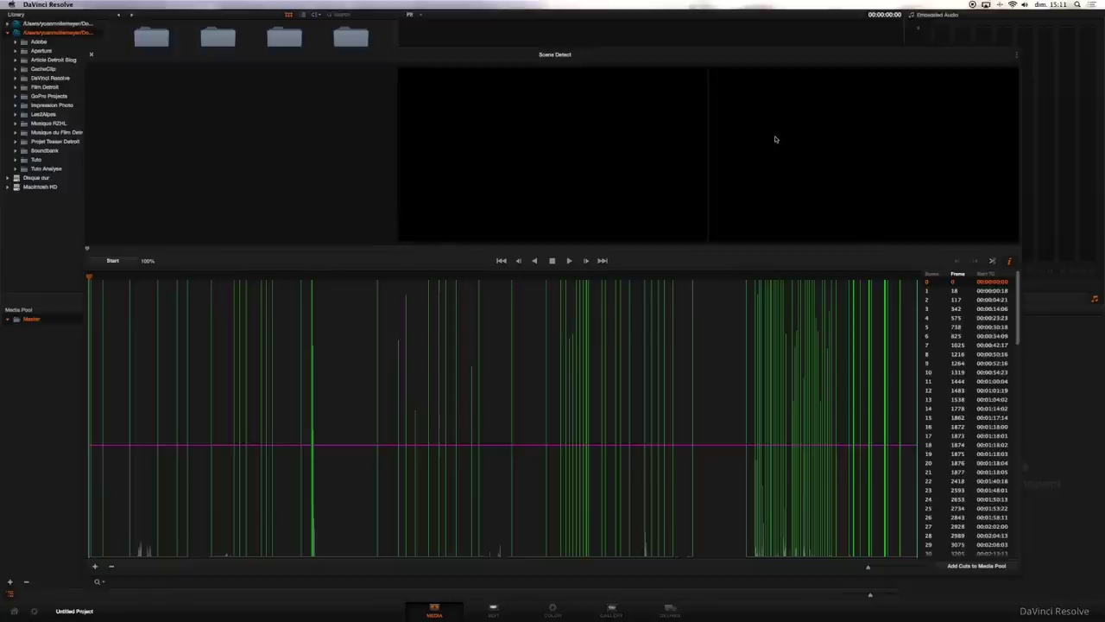
Step: Review the cuts for scenes 1–4, rechecking scene 3 against 4, then play from frame 342
{"action": "left_click", "coordinate": [965, 293]}
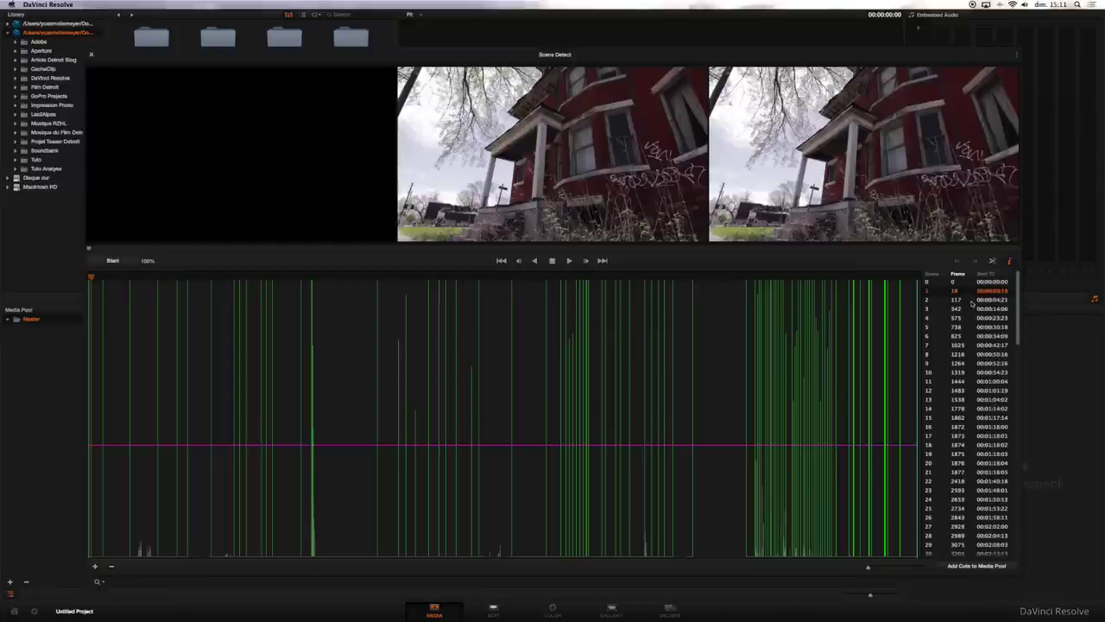
{"action": "left_click", "coordinate": [972, 301]}
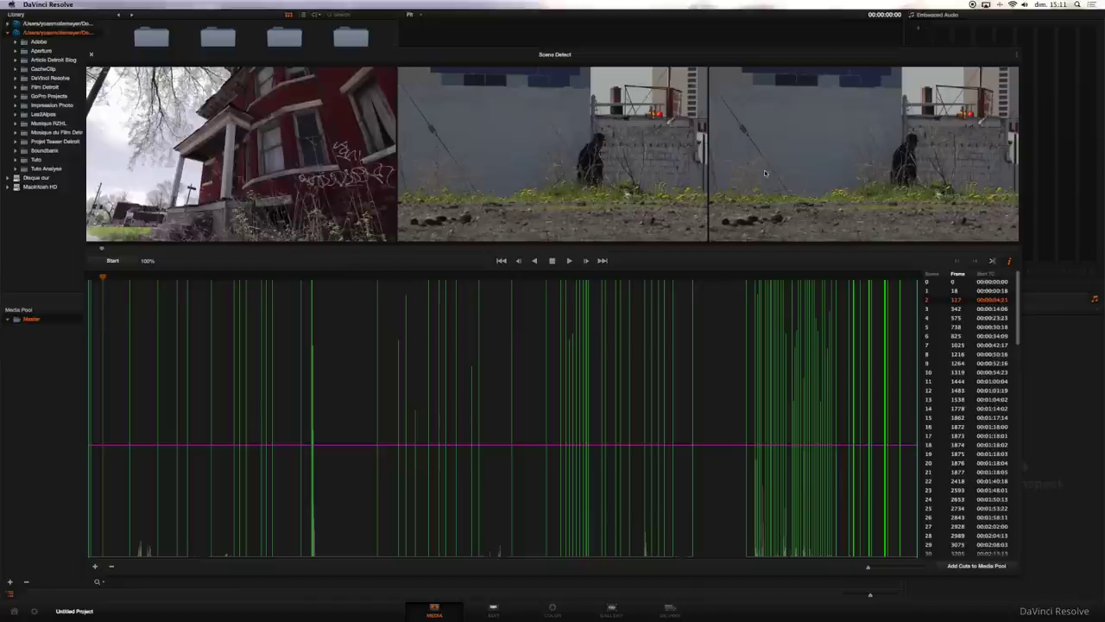
{"action": "left_click", "coordinate": [988, 308]}
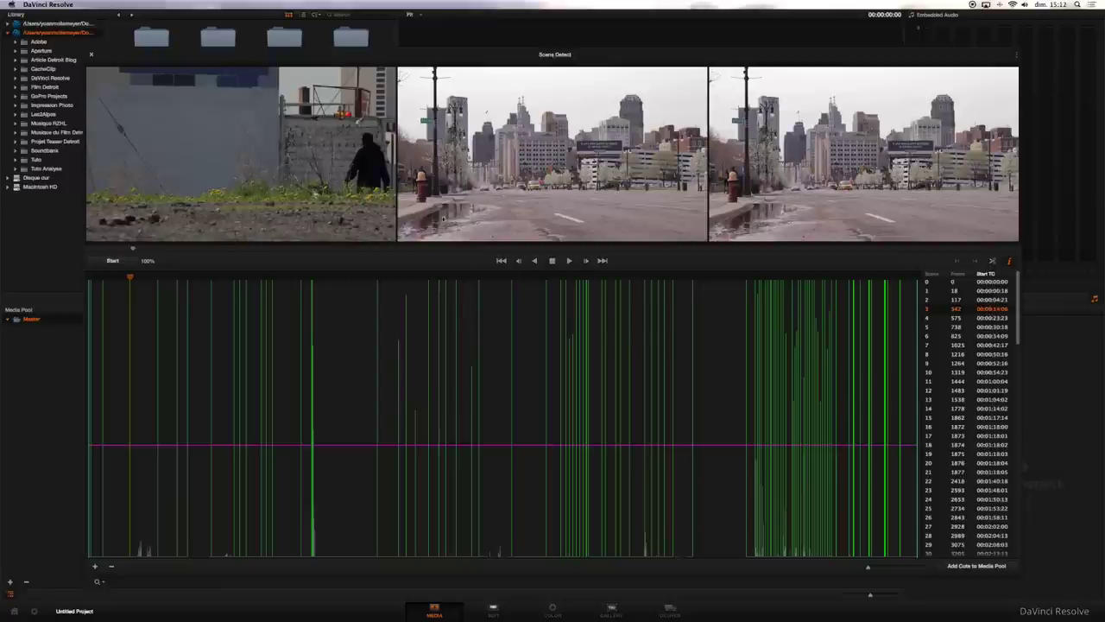
{"action": "left_click", "coordinate": [955, 317]}
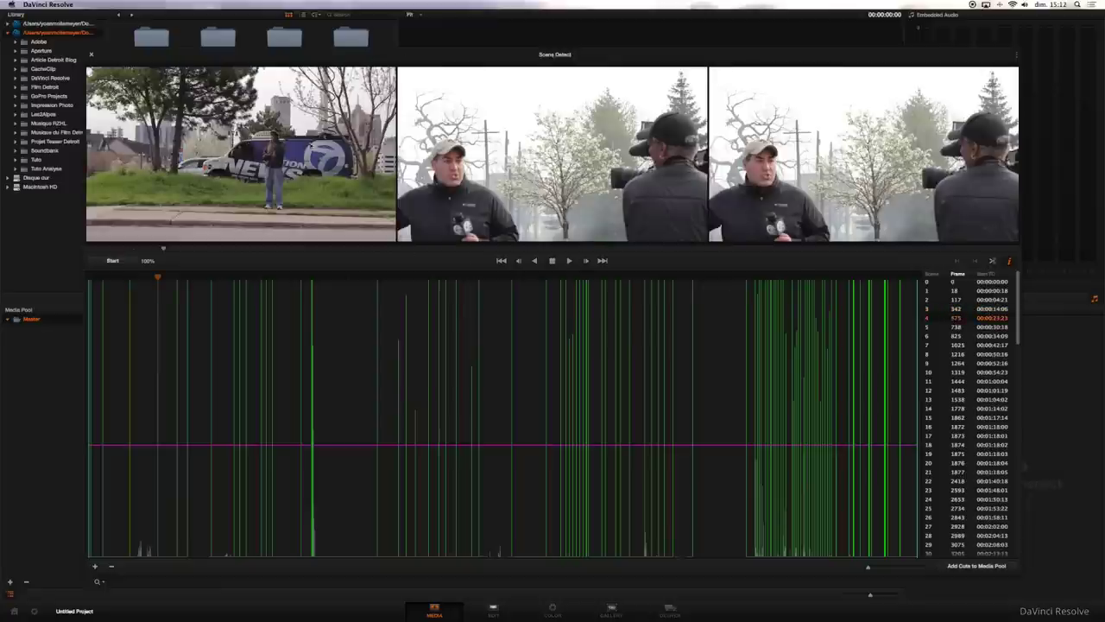
{"action": "left_click", "coordinate": [979, 310]}
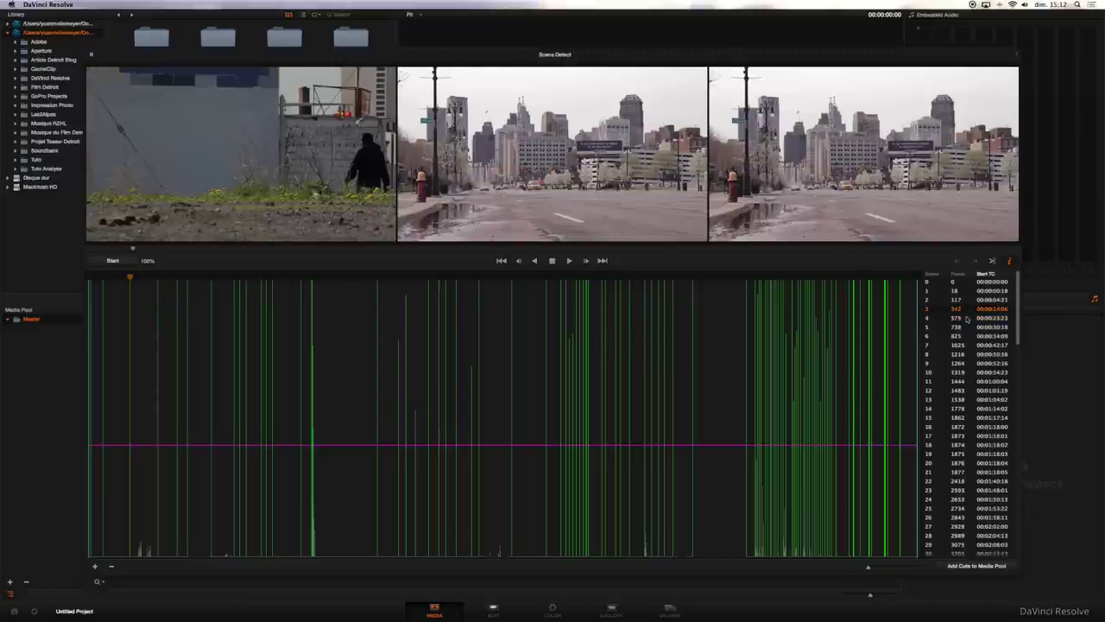
{"action": "left_click", "coordinate": [974, 319]}
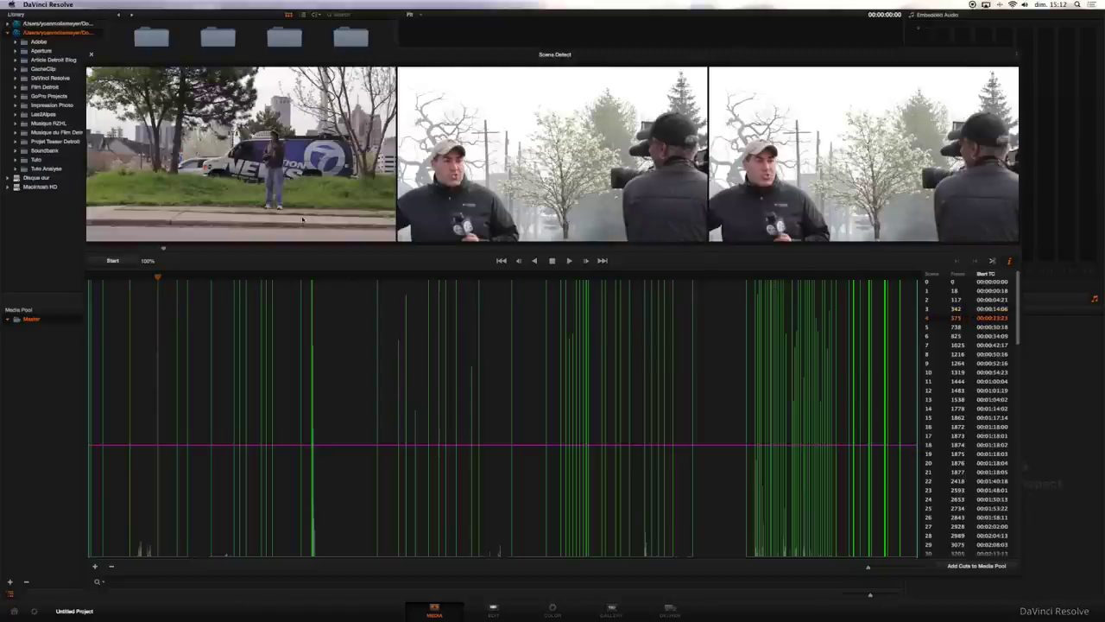
{"action": "left_click", "coordinate": [967, 310]}
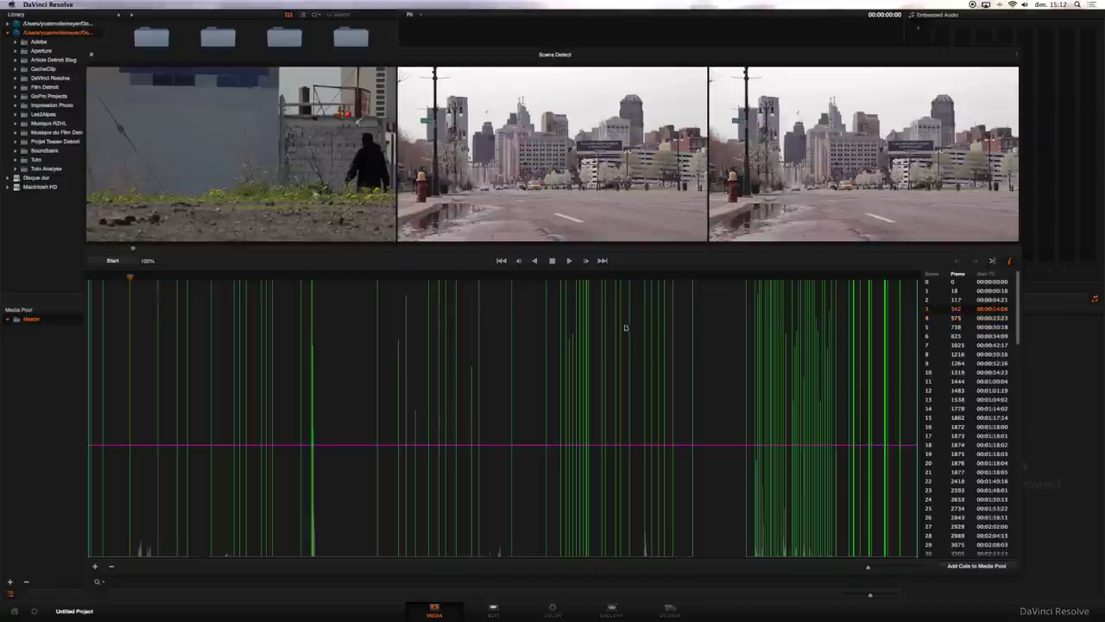
{"action": "left_click", "coordinate": [568, 262]}
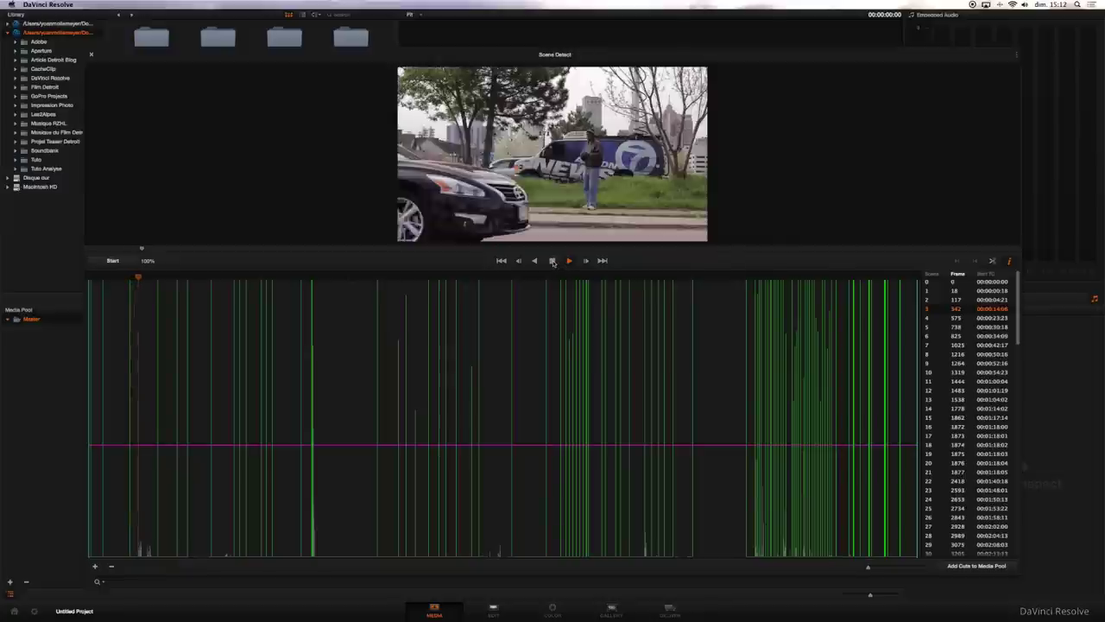
Step: Stop playback, play in reverse, and step forward to the news-van shot's first frame
{"action": "left_click", "coordinate": [553, 260]}
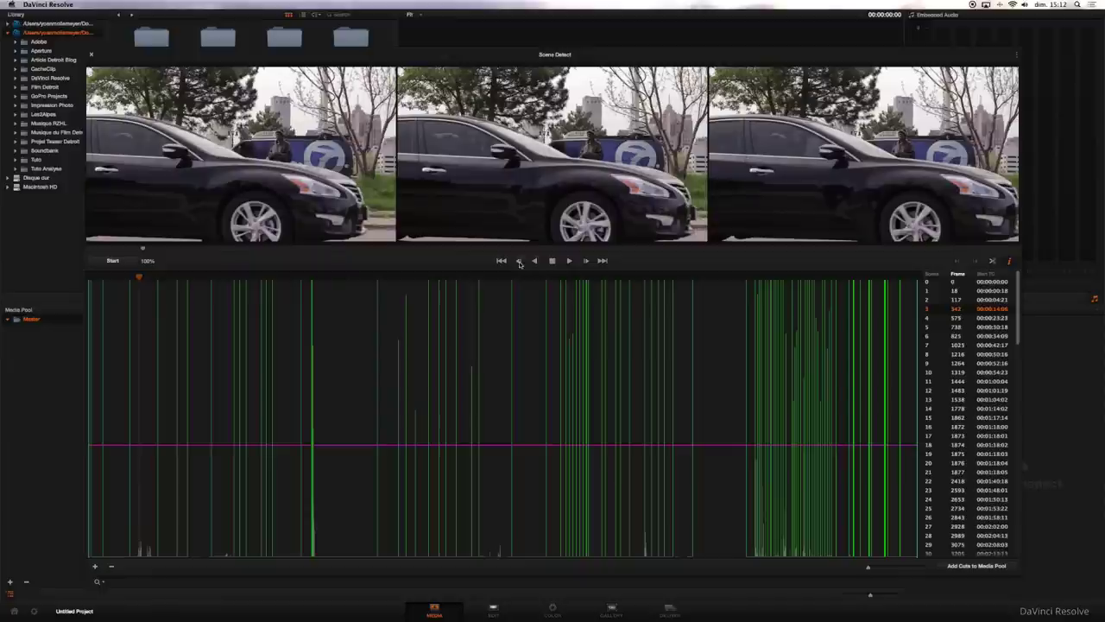
{"action": "left_click", "coordinate": [519, 261]}
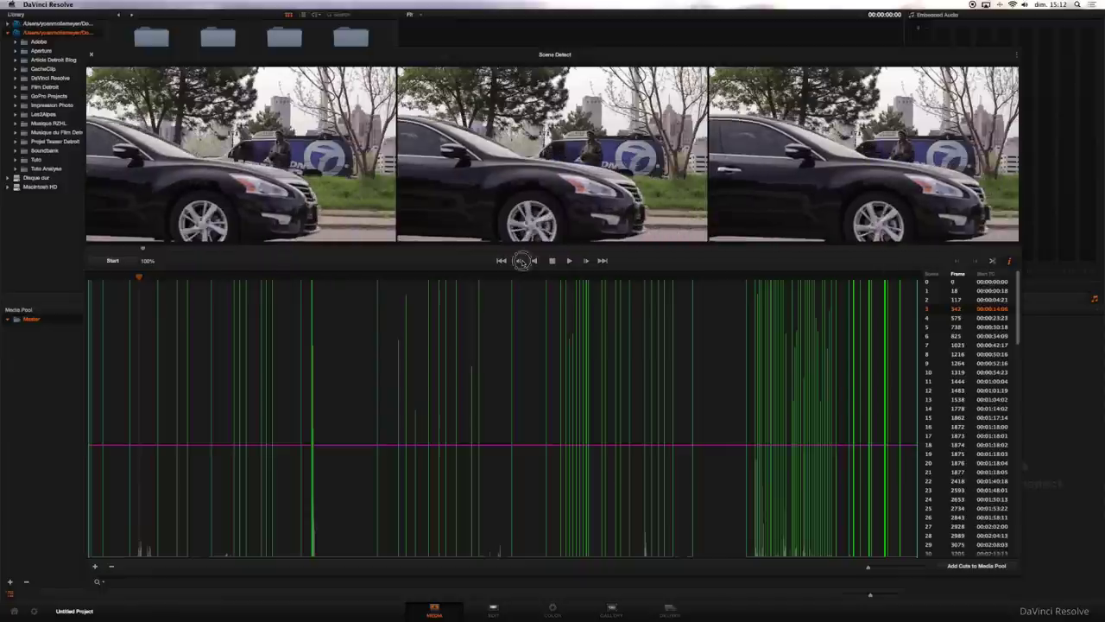
{"action": "left_click", "coordinate": [521, 261]}
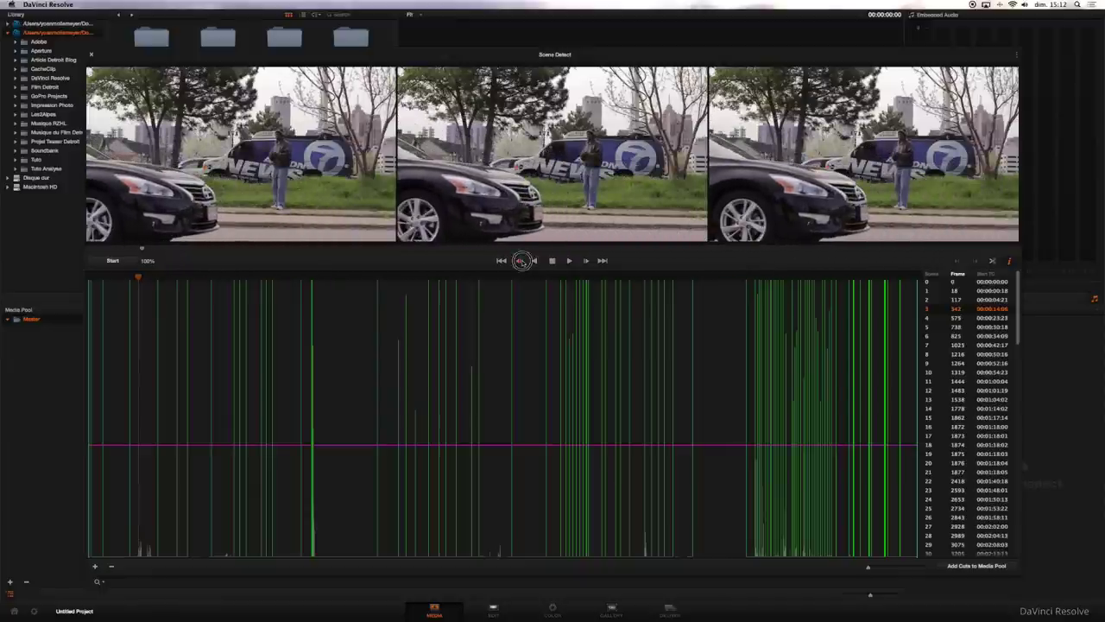
{"action": "left_click", "coordinate": [585, 261]}
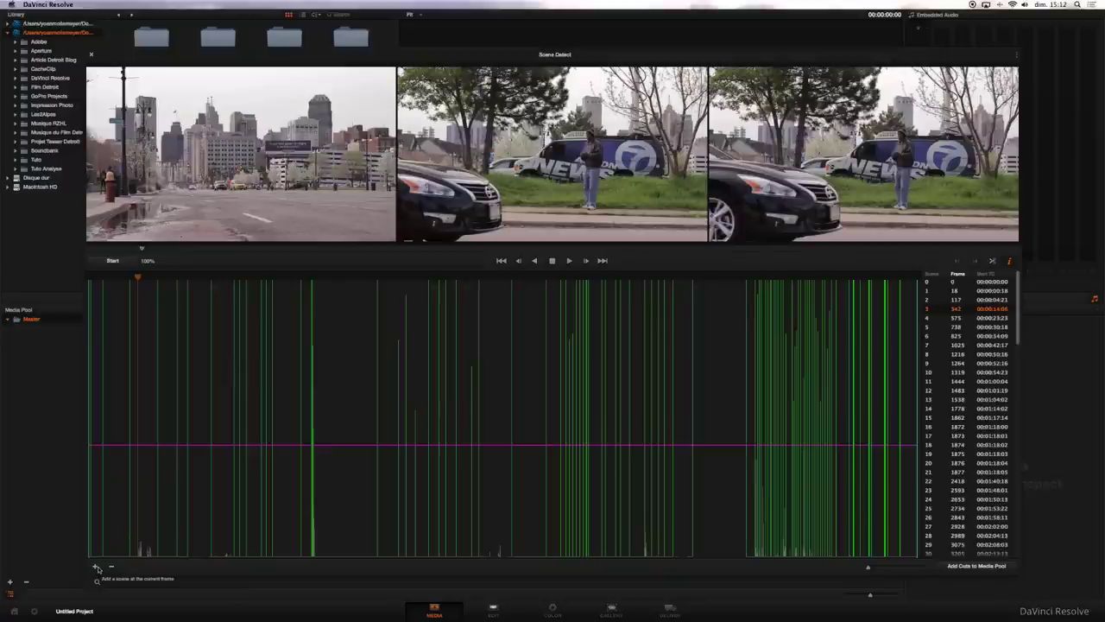
Step: Add a scene cut at frame 410 (00:00:17:02), where the news-van shot starts
{"action": "left_click", "coordinate": [96, 567]}
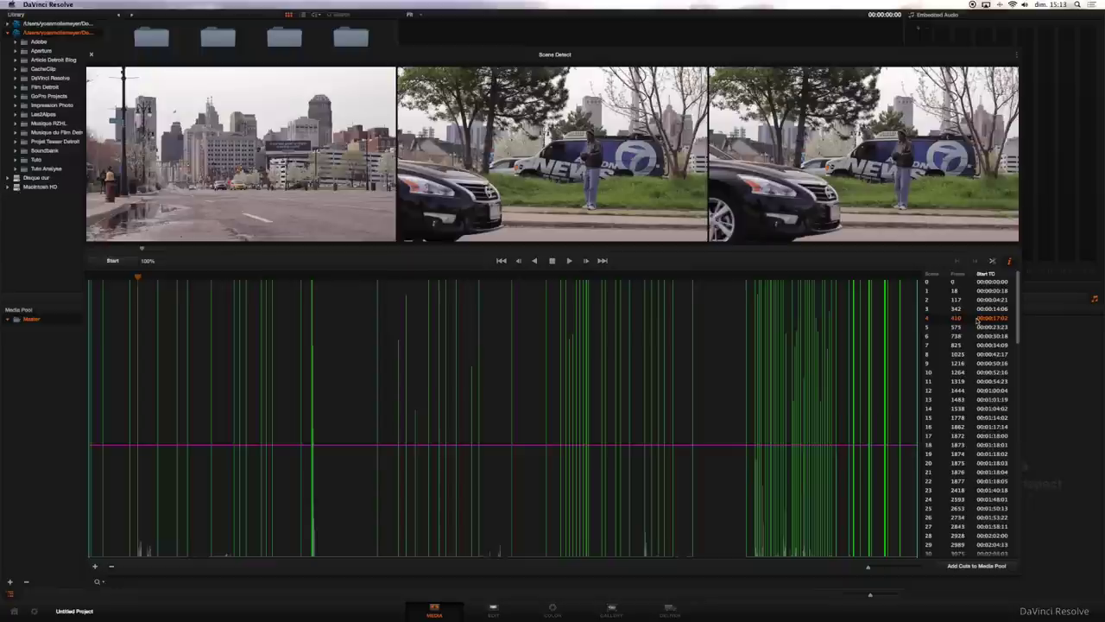
Step: Step through the detected cuts for scenes 5 to 11
{"action": "key", "text": "Down"}
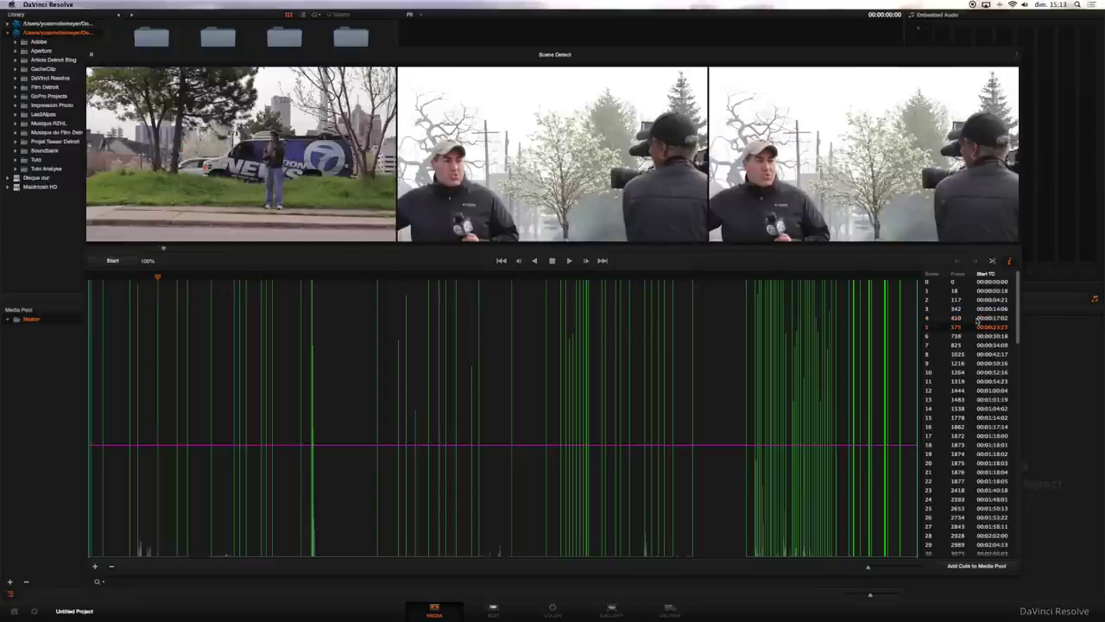
{"action": "key", "text": "Down"}
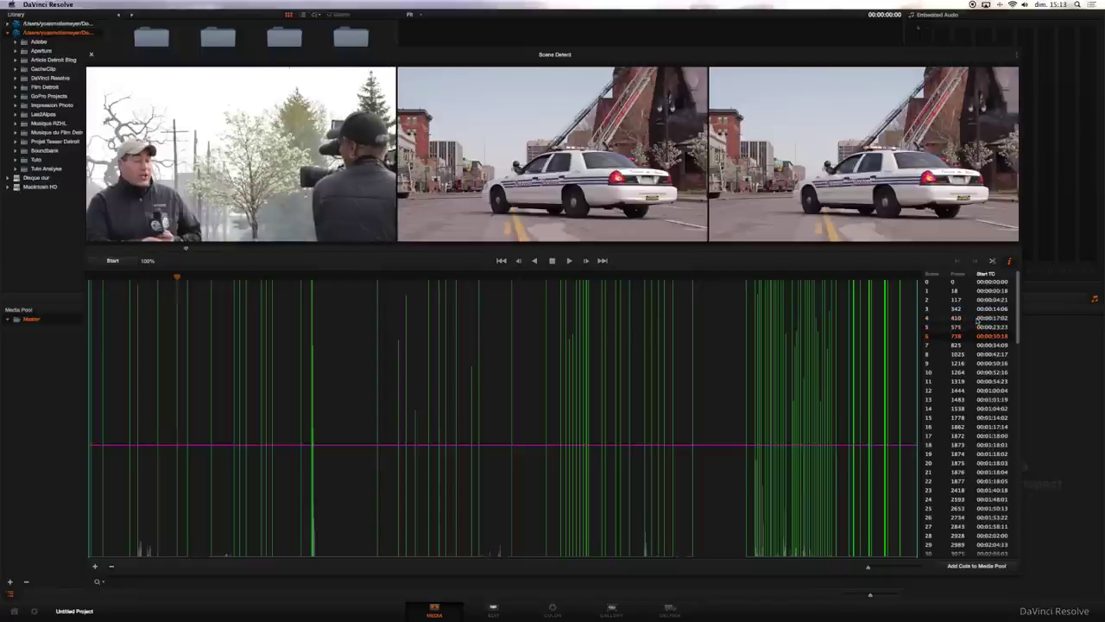
{"action": "key", "text": "Down"}
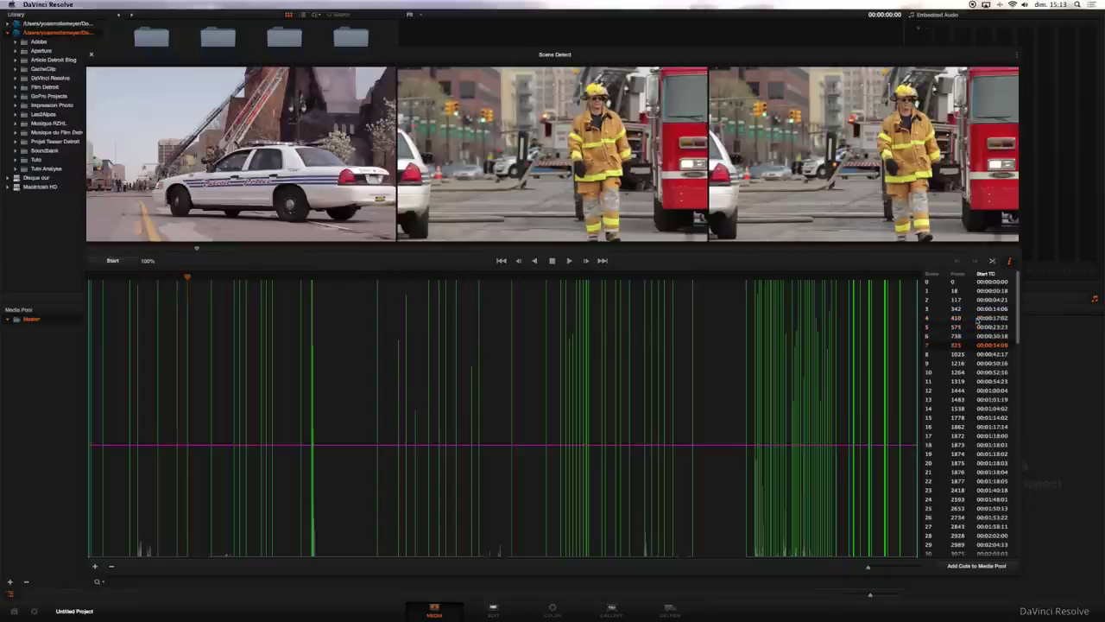
{"action": "key", "text": "Down"}
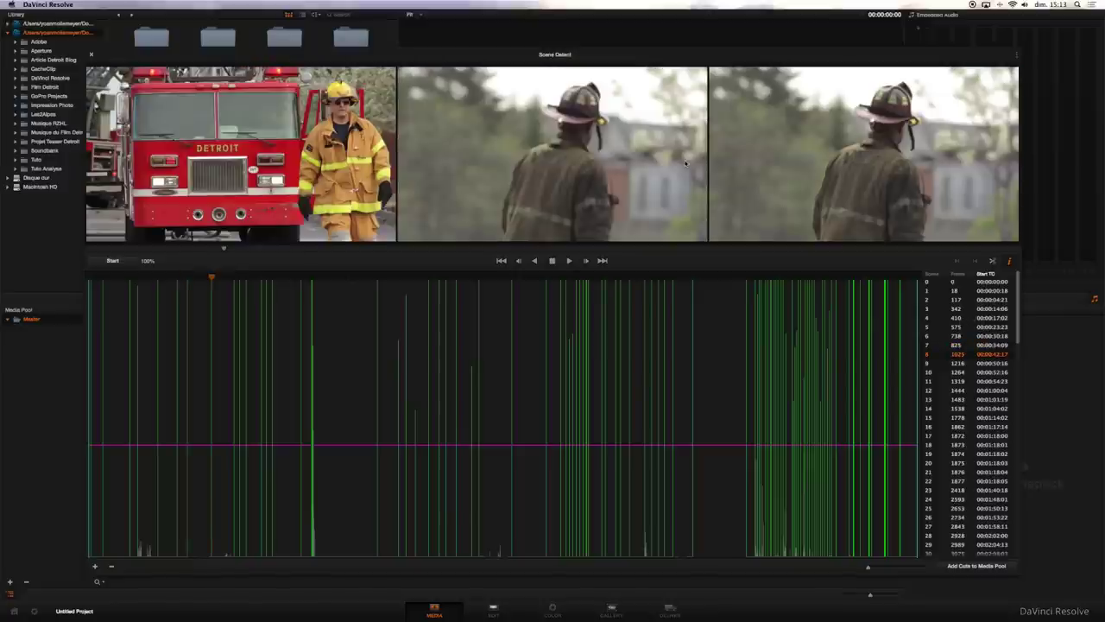
{"action": "left_click", "coordinate": [1008, 366]}
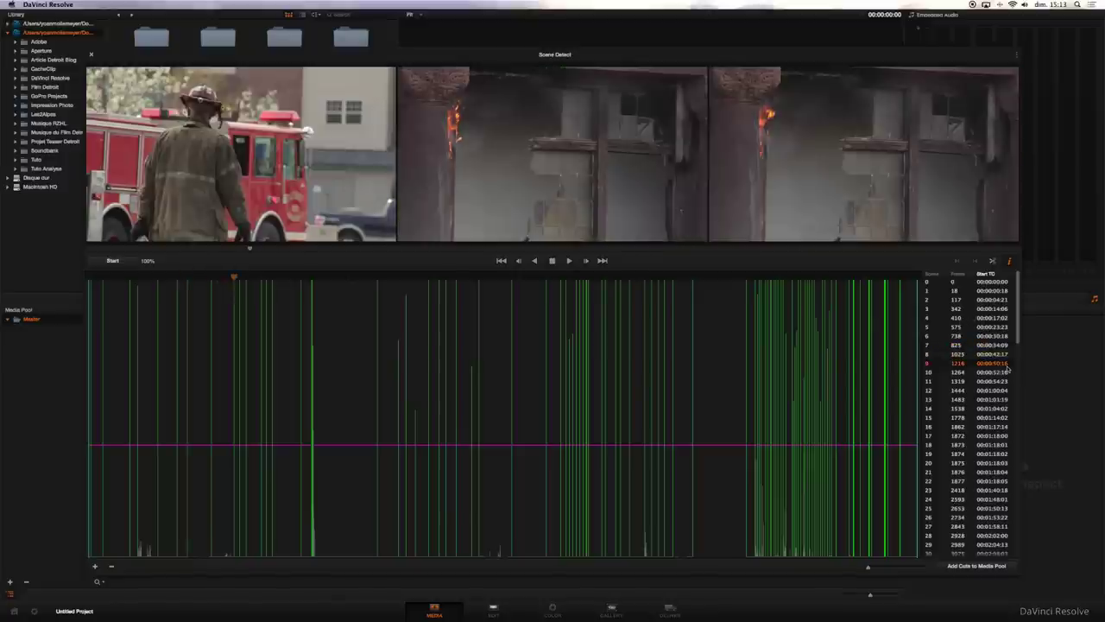
{"action": "key", "text": "Down"}
{"action": "key", "text": "Down"}
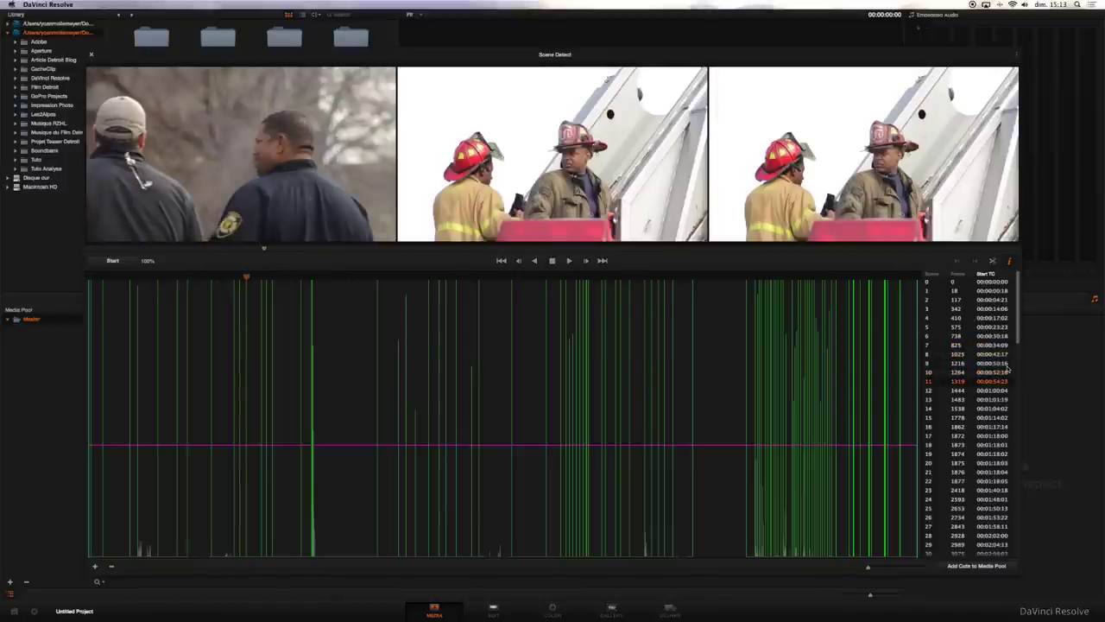
Step: Continue through scenes 12 to 18, reaching frame 1873 in the dark interview footage
{"action": "key", "text": "Down"}
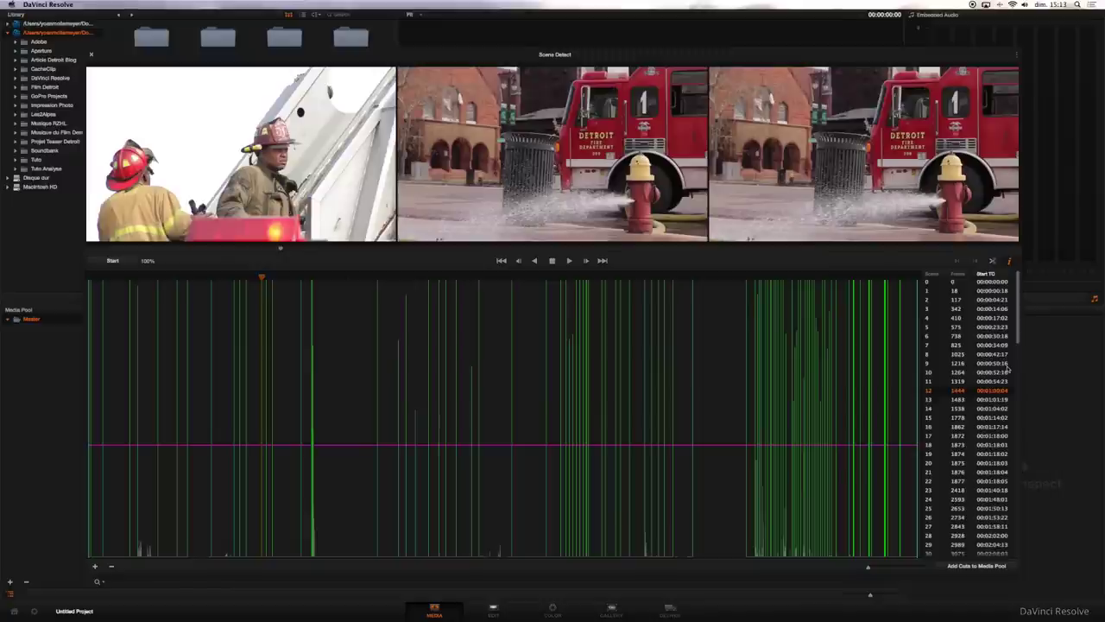
{"action": "key", "text": "Down"}
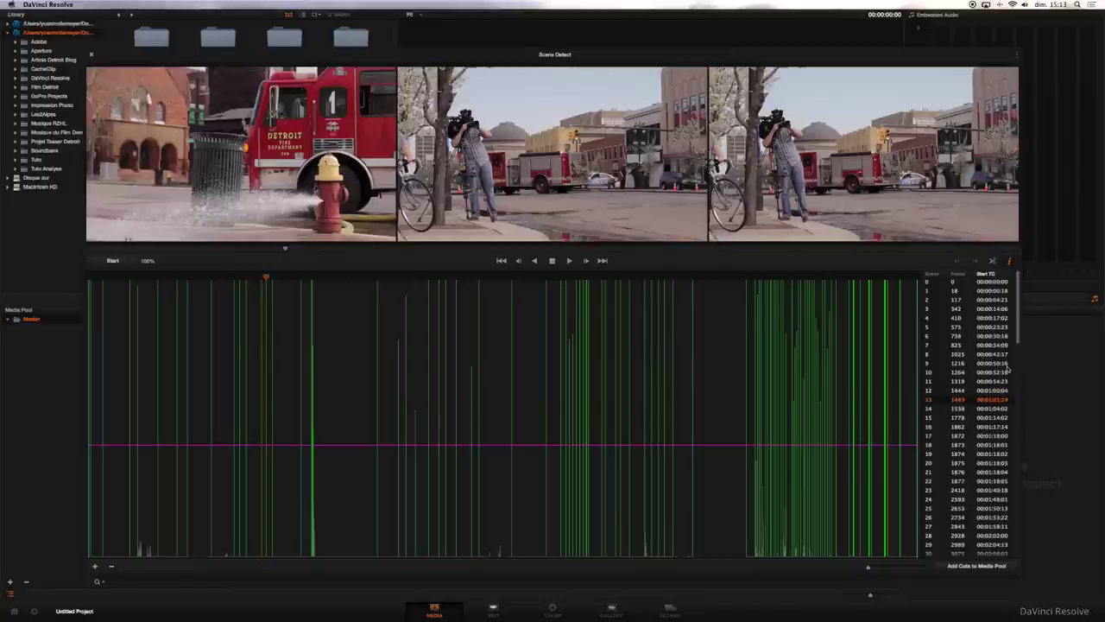
{"action": "key", "text": "Down"}
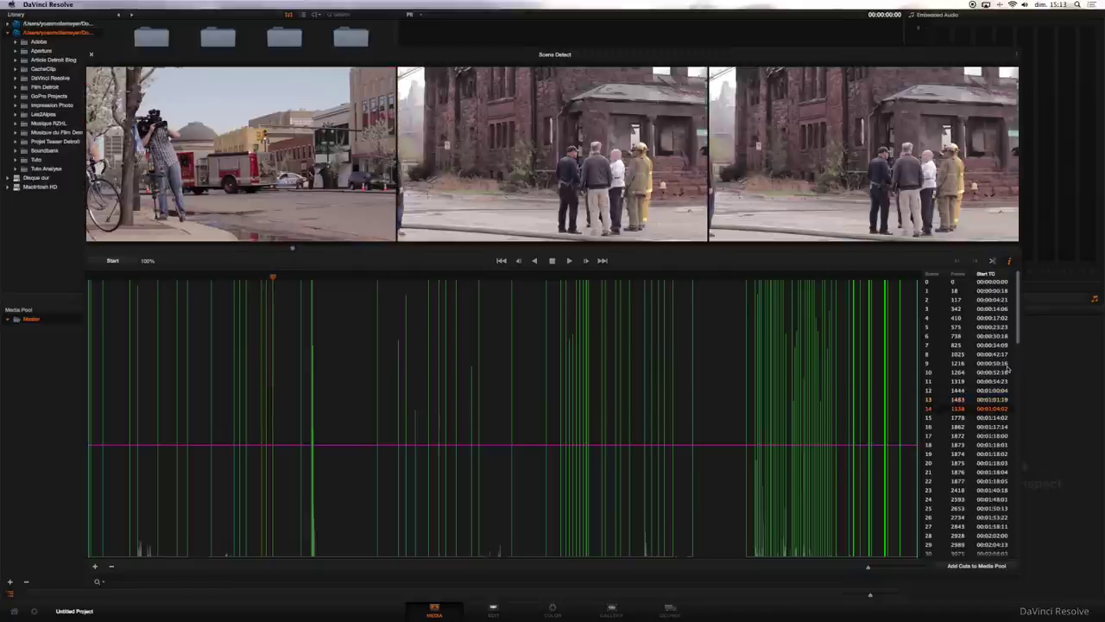
{"action": "key", "text": "Down"}
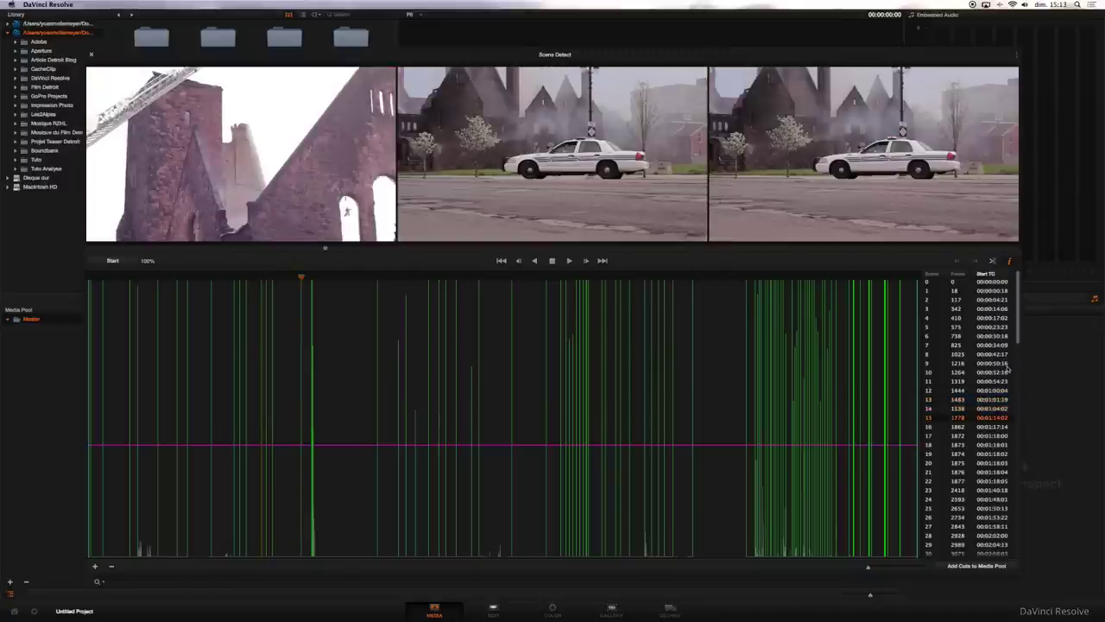
{"action": "key", "text": "Down"}
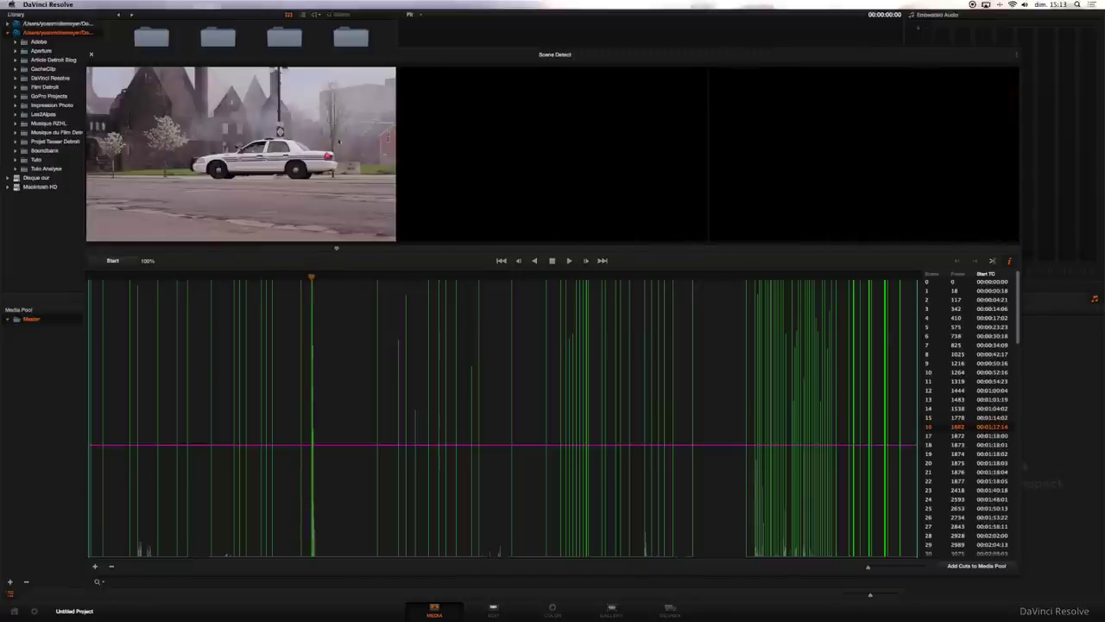
{"action": "key", "text": "Down"}
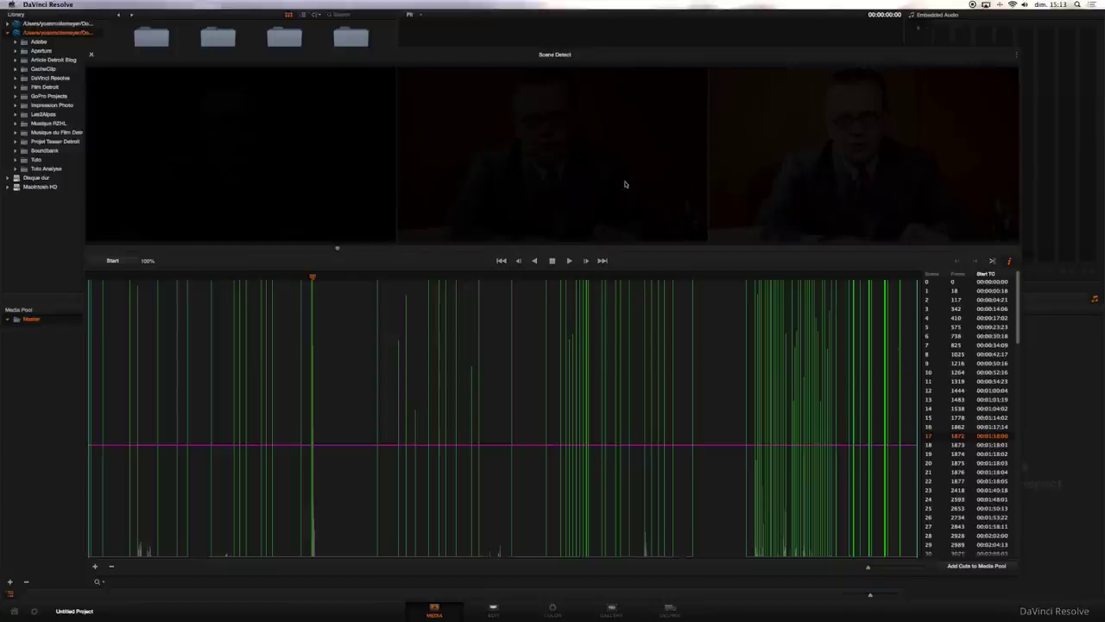
{"action": "key", "text": "Down"}
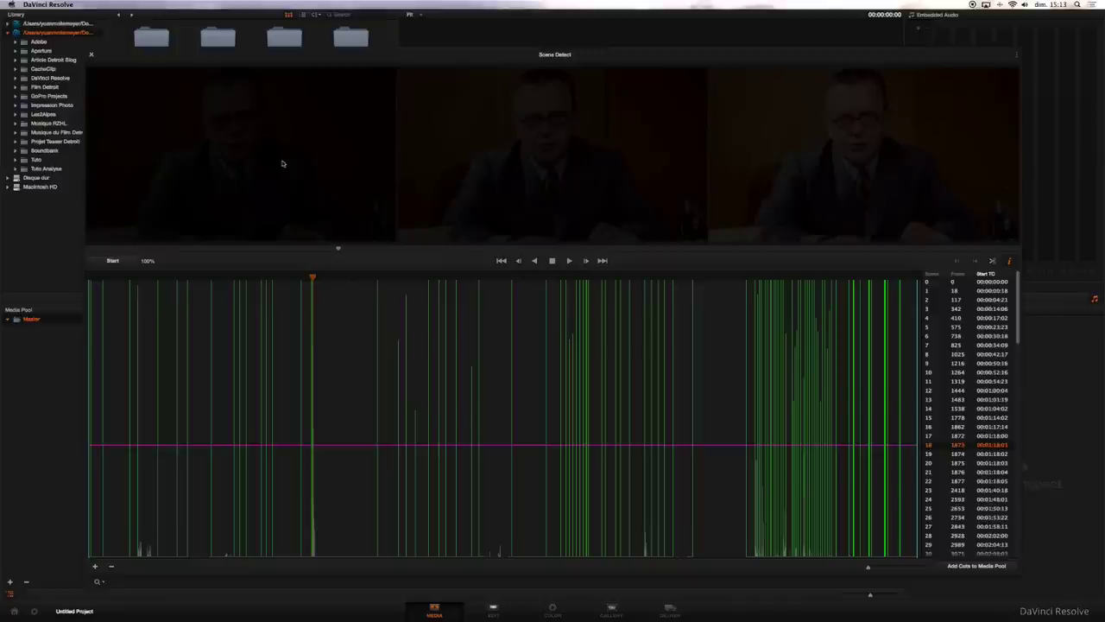
Step: Delete the five false cuts at frames 1873–1877 and confirm scene 18 now starts at 2418
{"action": "left_click", "coordinate": [113, 567]}
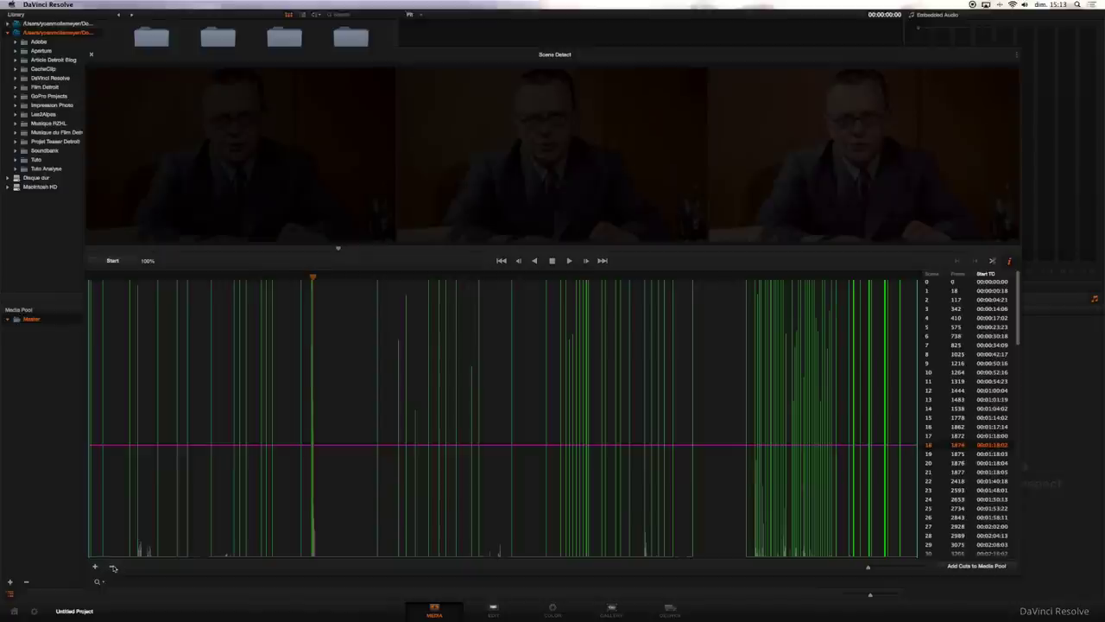
{"action": "left_click", "coordinate": [113, 568]}
{"action": "left_click", "coordinate": [113, 567]}
{"action": "left_click", "coordinate": [113, 567]}
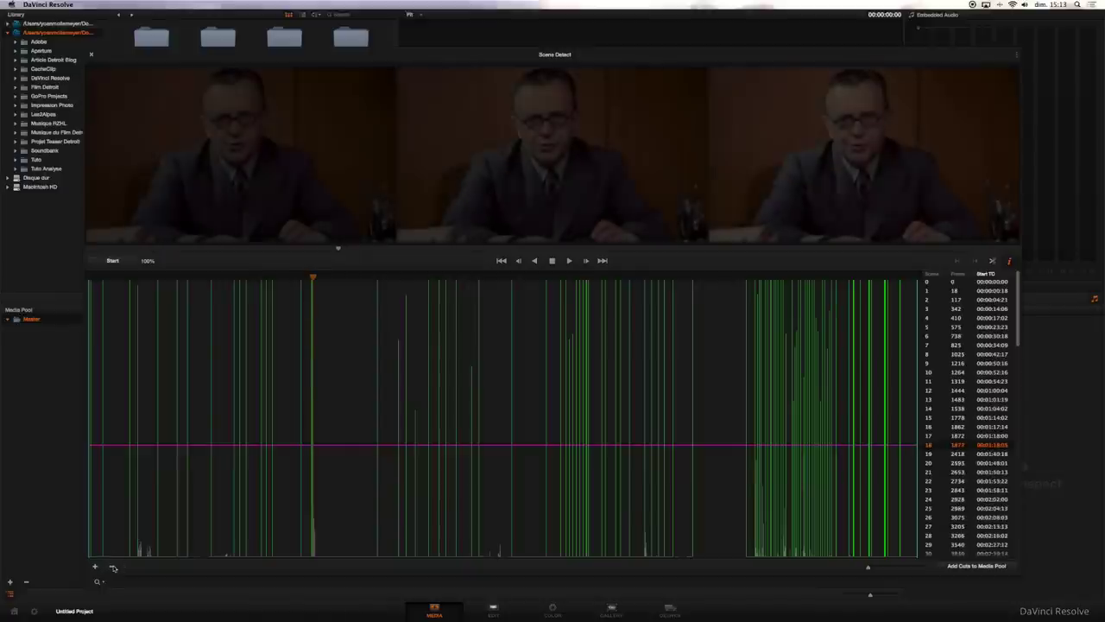
{"action": "left_click", "coordinate": [114, 567]}
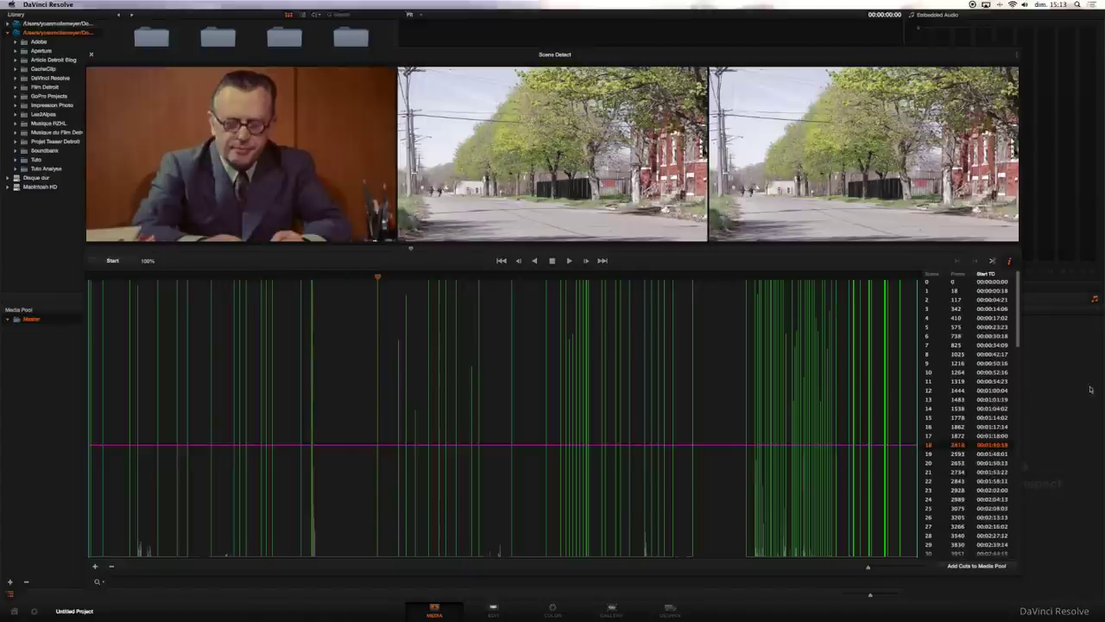
{"action": "left_click", "coordinate": [953, 436]}
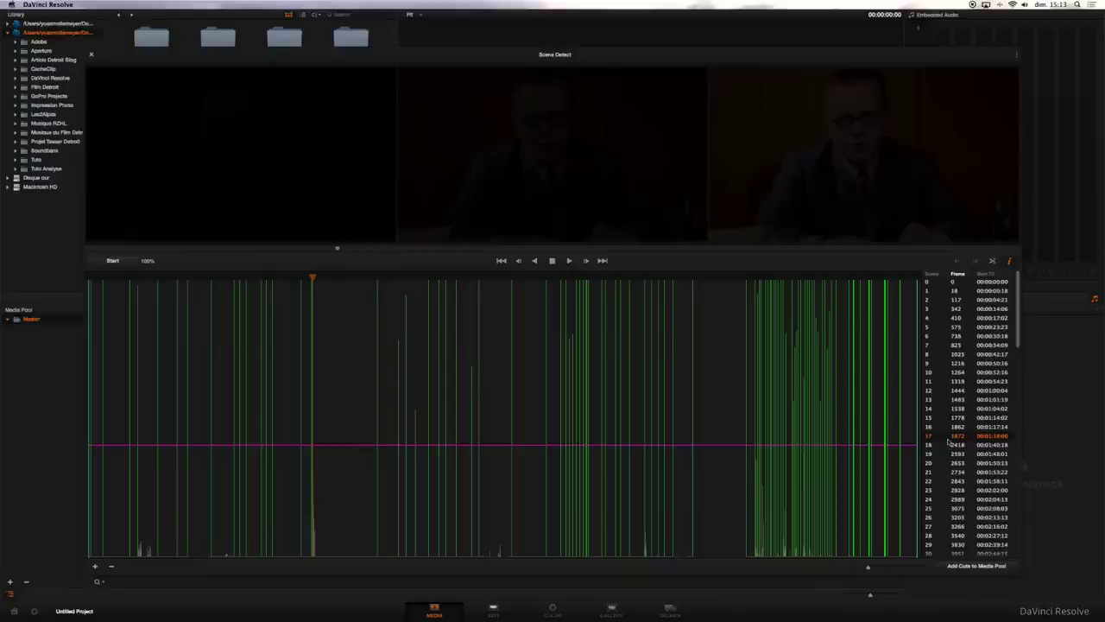
{"action": "left_click", "coordinate": [958, 445]}
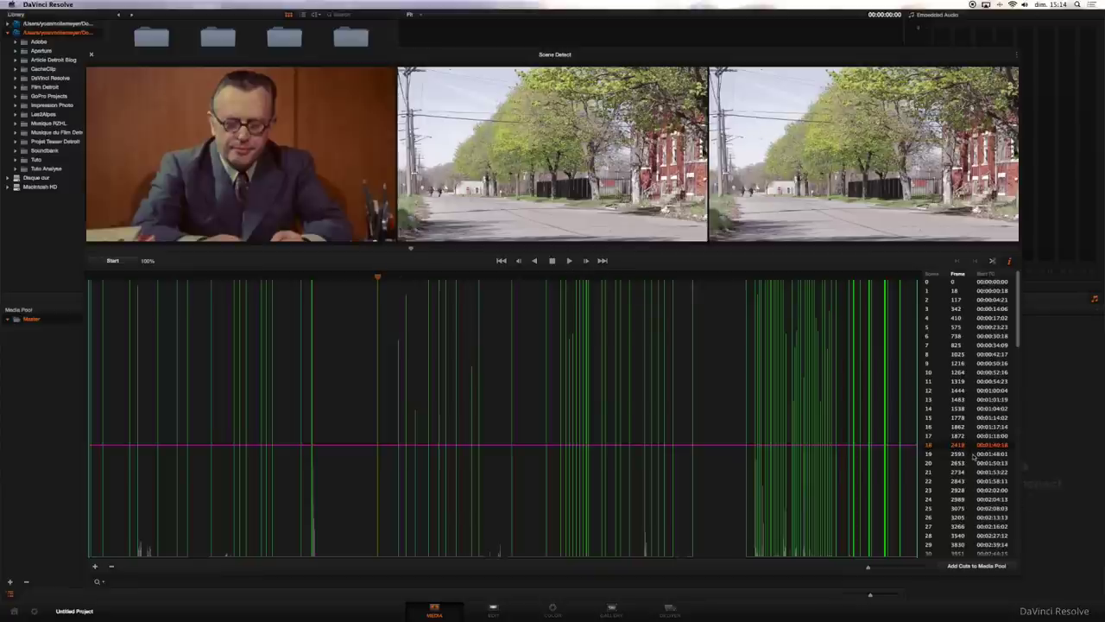
Step: Step through scenes 19–22, then jump ahead to scene 72 at frame 5988
{"action": "left_click", "coordinate": [974, 455]}
{"action": "key", "text": "Down"}
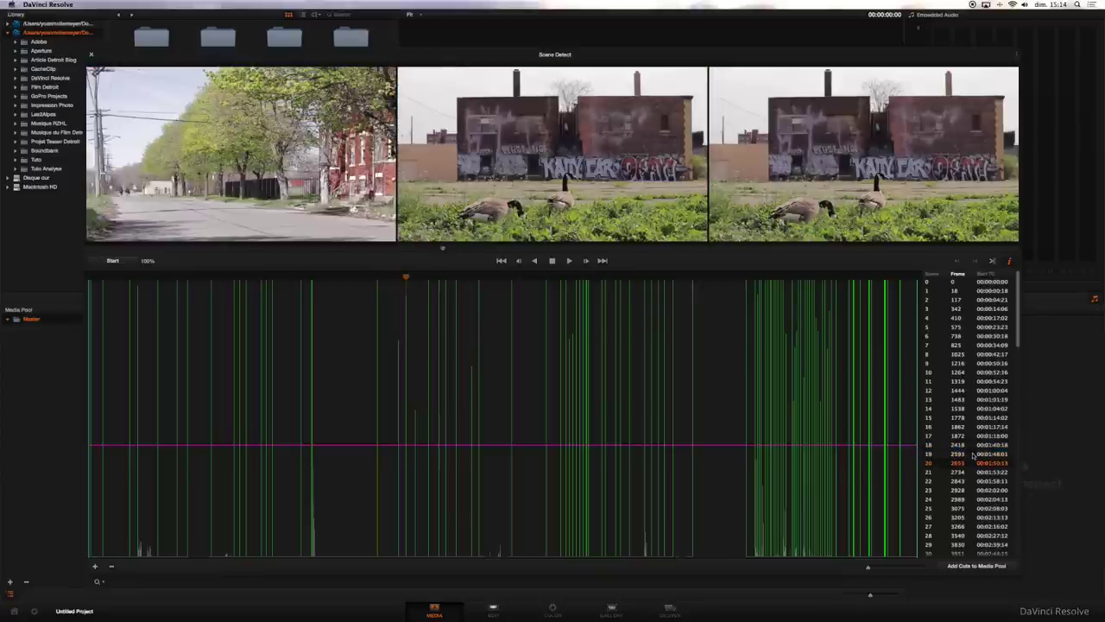
{"action": "key", "text": "Down"}
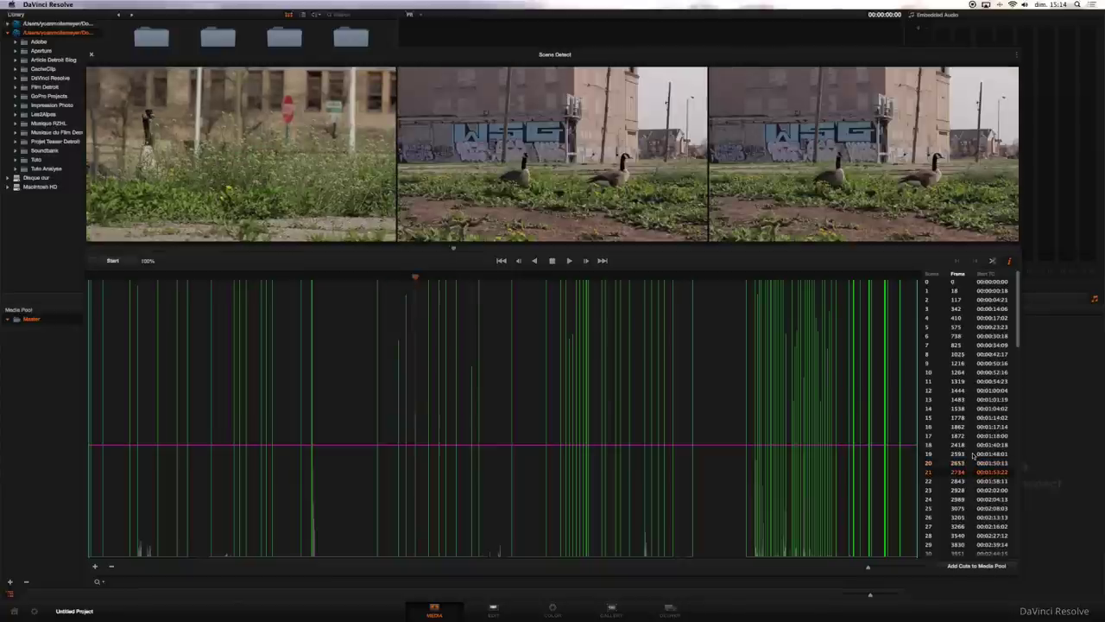
{"action": "key", "text": "Down"}
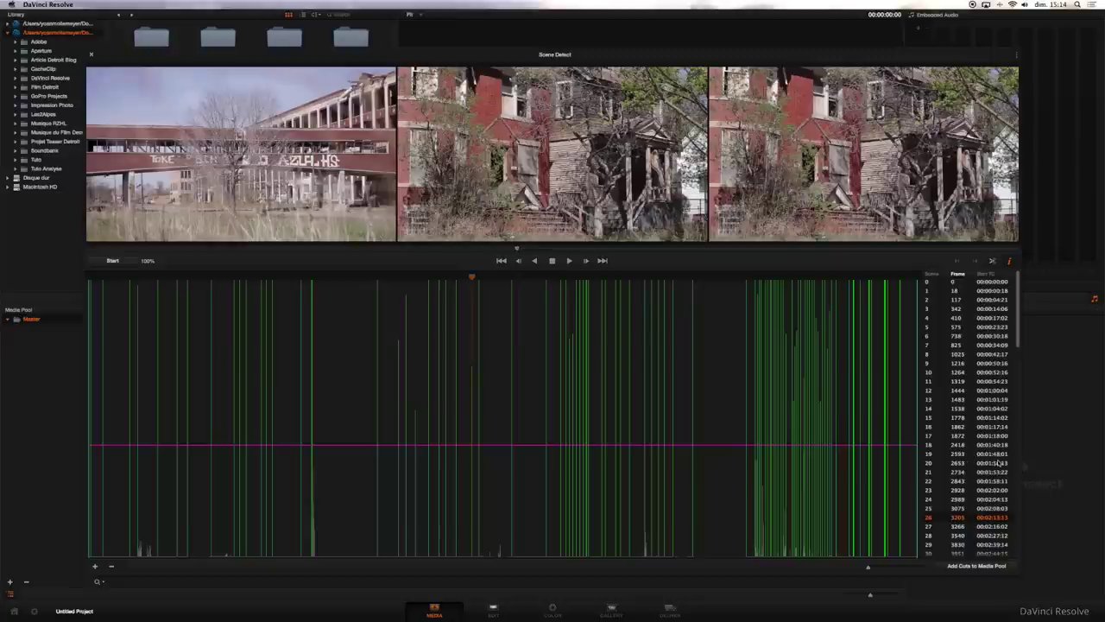
{"action": "scroll", "coordinate": [973, 455], "scroll_direction": "down", "scroll_amount": 10}
{"action": "scroll", "coordinate": [967, 509], "scroll_direction": "down", "scroll_amount": 5}
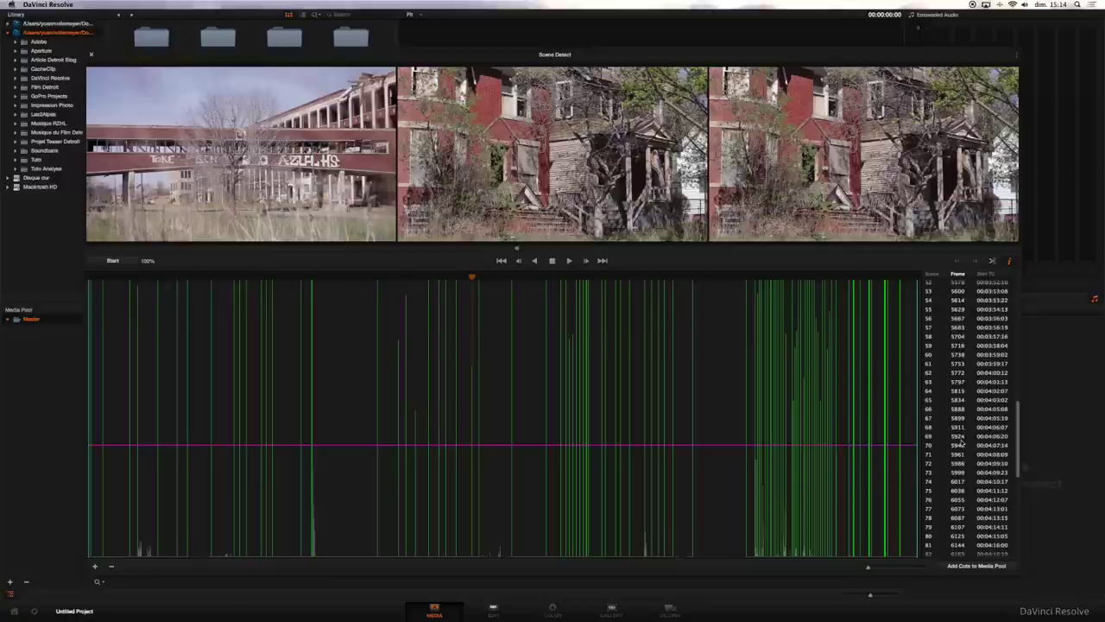
{"action": "left_click", "coordinate": [965, 413]}
{"action": "left_click", "coordinate": [963, 463]}
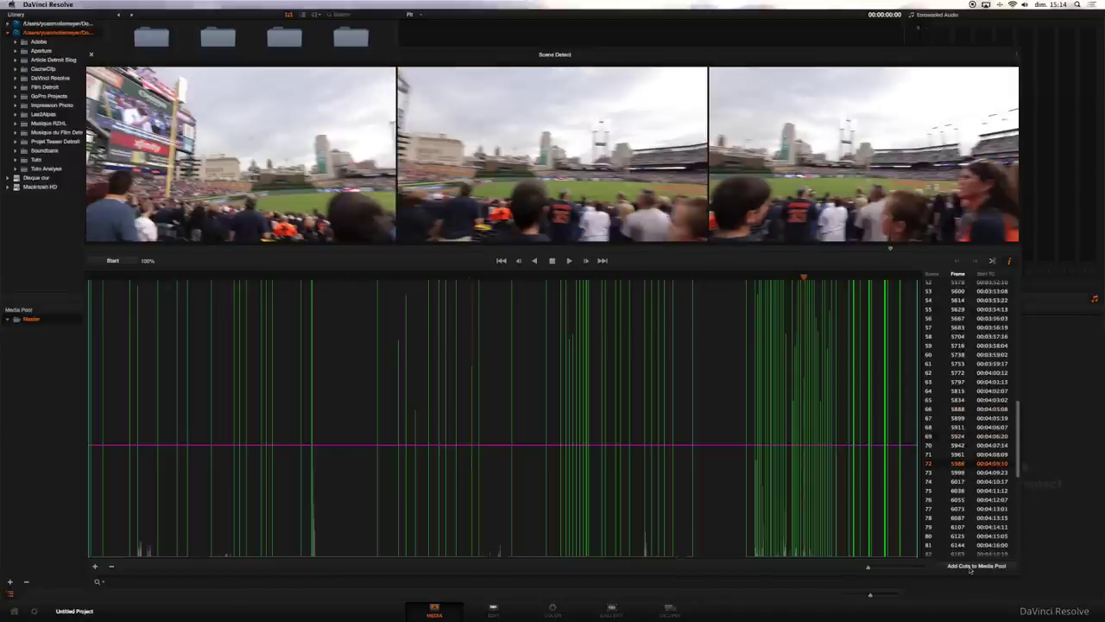
Step: Send all detected cuts to the Media Pool as separate clips and close Scene Detect
{"action": "left_click", "coordinate": [969, 567]}
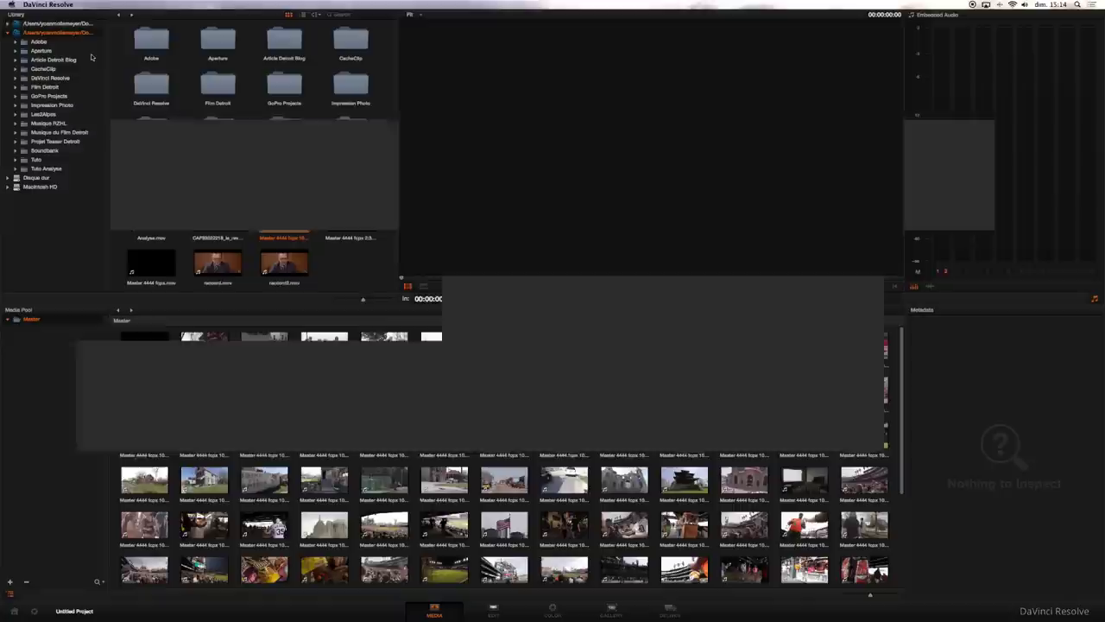
{"action": "left_click", "coordinate": [90, 55]}
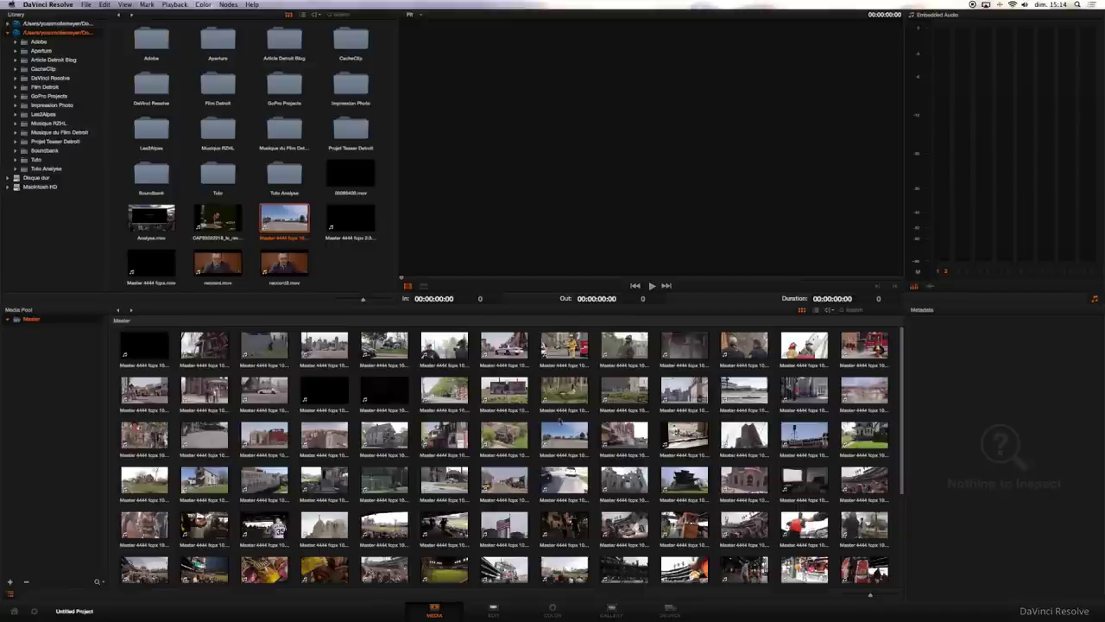
Step: Switch to the Edit page to see the scene clips beside an empty timeline
{"action": "left_click", "coordinate": [494, 613]}
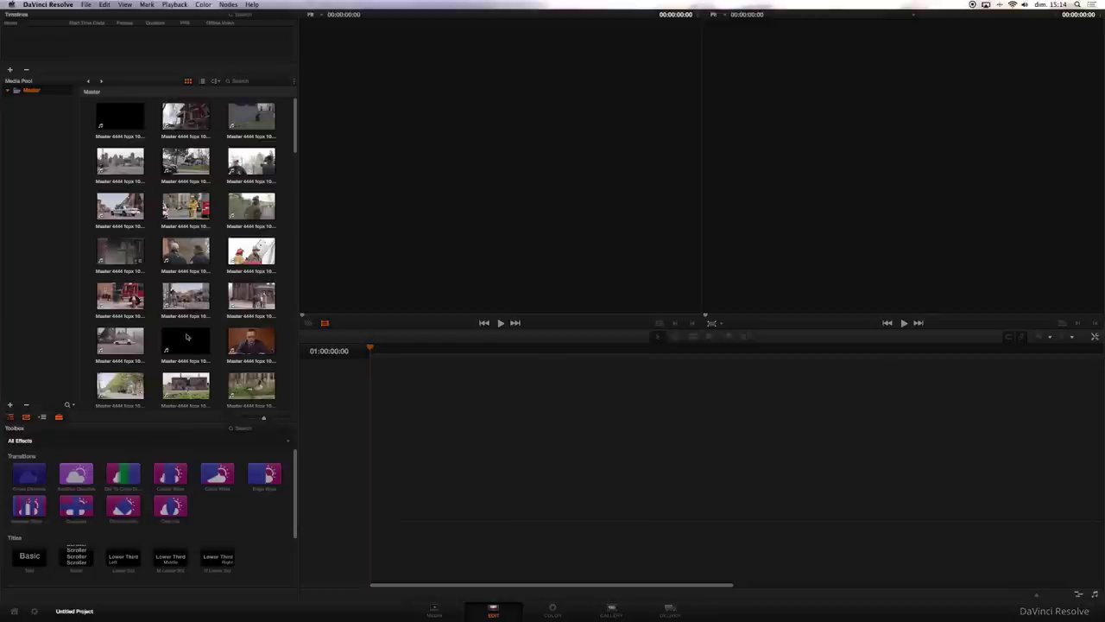
Step: Go back to the Media page to view the scene clips in the Master bin
{"action": "left_click", "coordinate": [436, 613]}
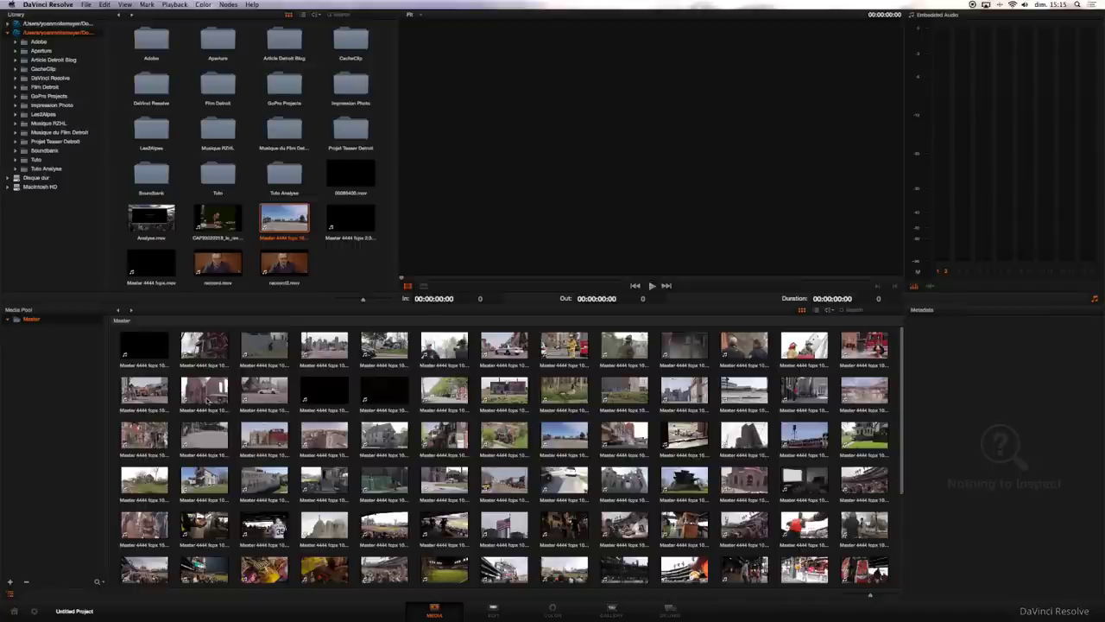
Step: Save the project holding the Scene Detect clips from the File menu
{"action": "left_click", "coordinate": [87, 5]}
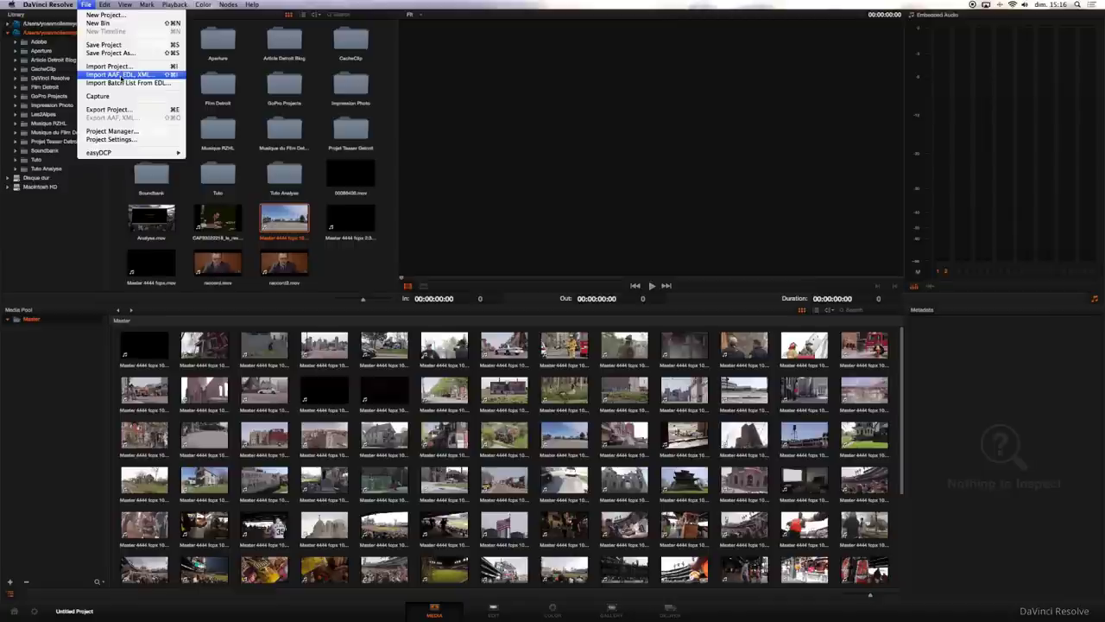
{"action": "left_click", "coordinate": [104, 44]}
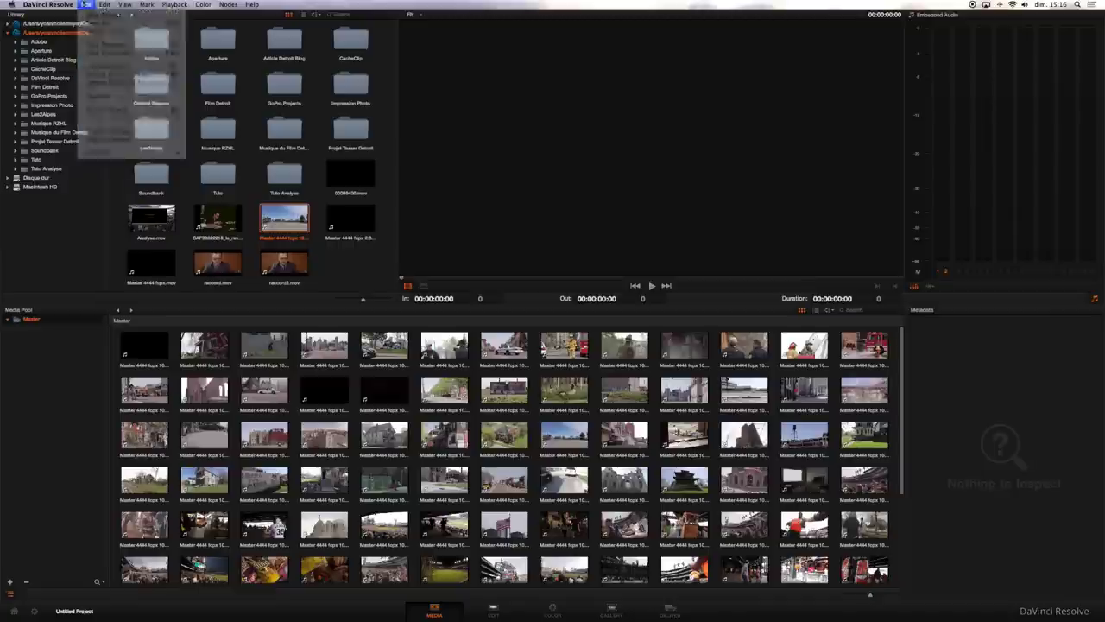